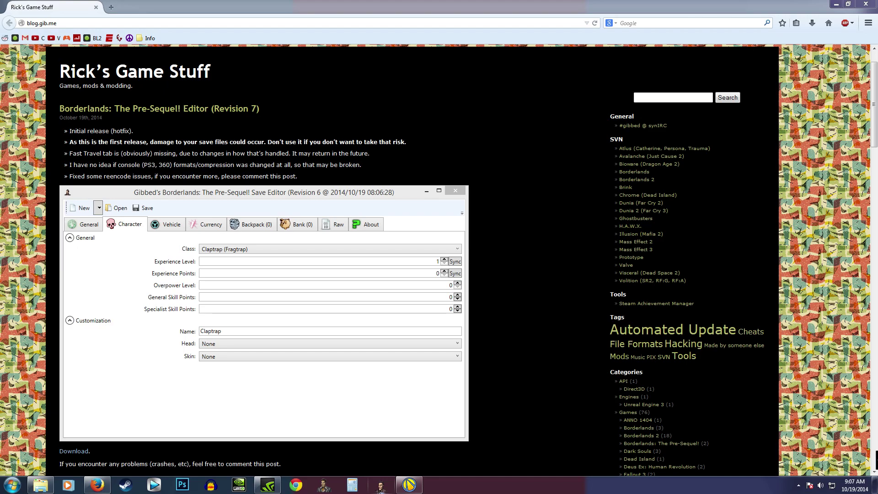
Step: Switch to Gibbed's save editor, open Save0002.sav removing the backpack items that fail to load, and view the backpack
{"action": "left_click", "coordinate": [382, 487]}
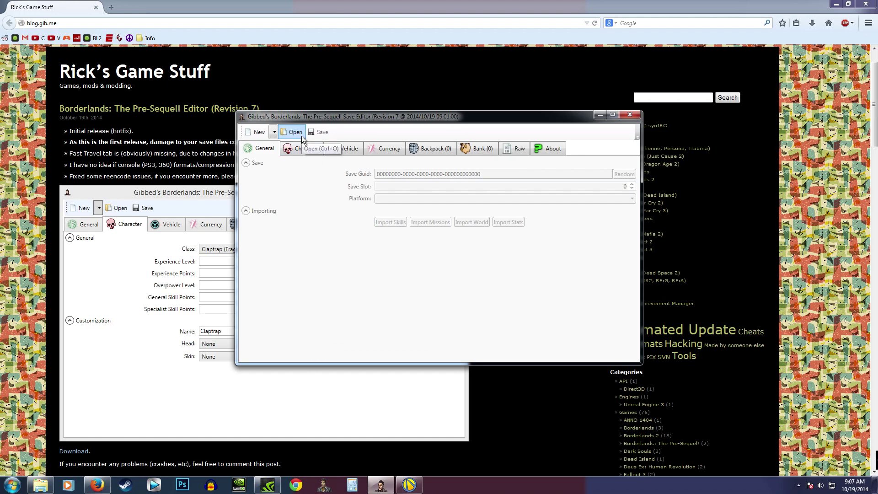
{"action": "left_click", "coordinate": [295, 132]}
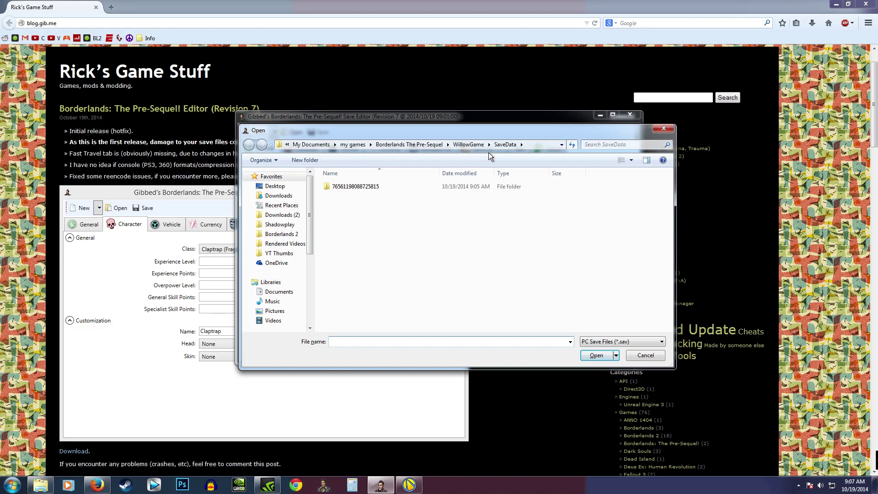
{"action": "double_click", "coordinate": [374, 185]}
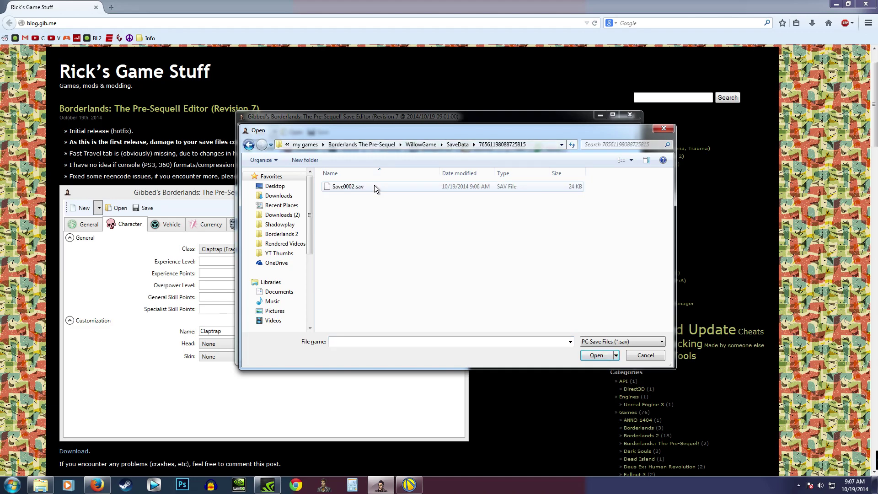
{"action": "double_click", "coordinate": [374, 185]}
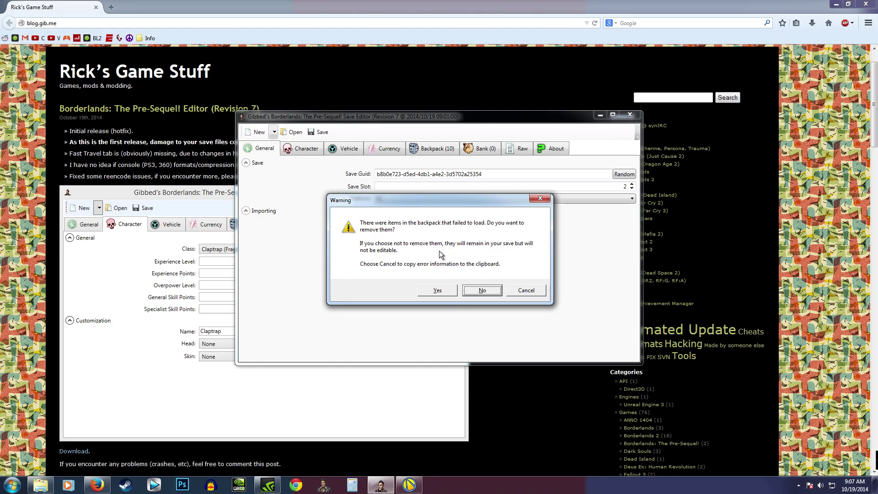
{"action": "left_click", "coordinate": [440, 289]}
{"action": "left_click", "coordinate": [436, 151]}
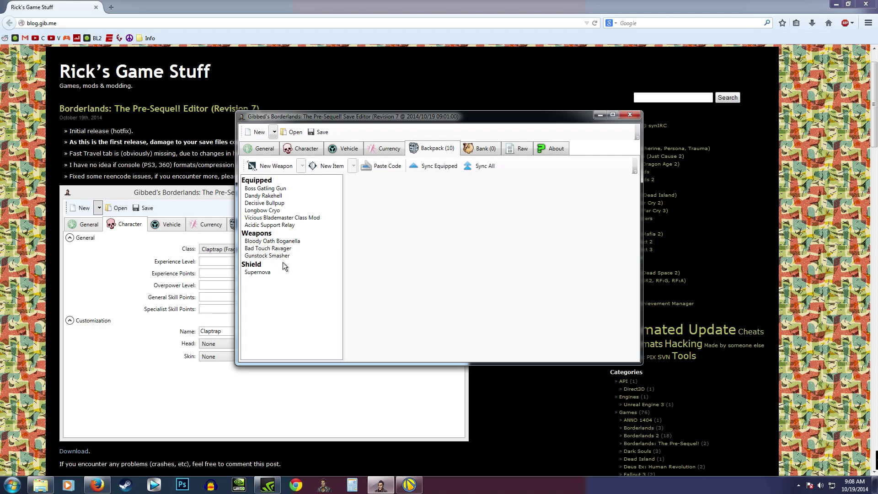
{"action": "left_click", "coordinate": [379, 150]}
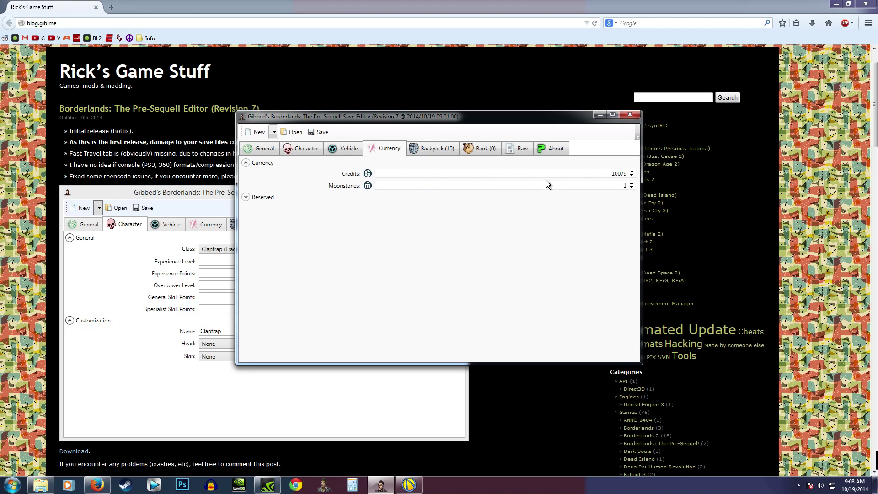
{"action": "double_click", "coordinate": [609, 173]}
{"action": "type", "text": "651651685476958416541"}
{"action": "key", "text": "Tab"}
{"action": "type", "text": "654651465465"}
{"action": "double_click", "coordinate": [603, 172]}
{"action": "type", "text": "9999999999999999"}
Step: Add a new weapon to the backpack and set its type to GD_Weap_SniperRifles.A_Weapons.WeaponType_Jakobs_Sniper
{"action": "left_click", "coordinate": [438, 148]}
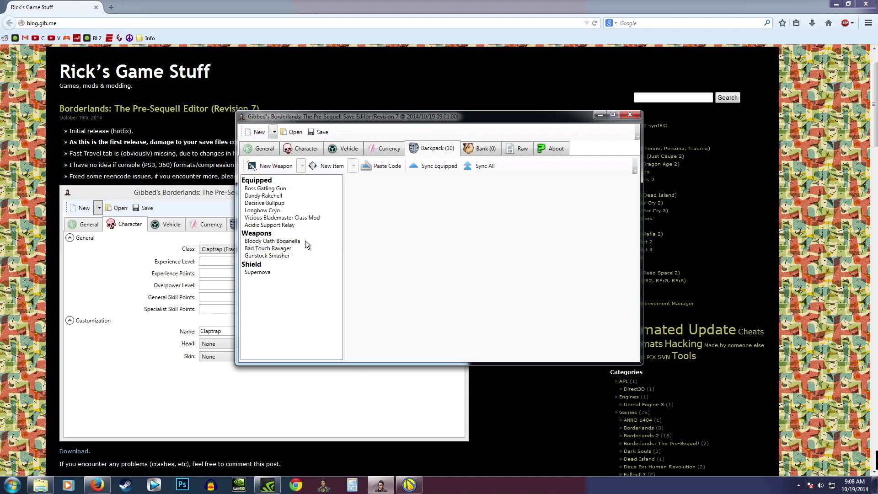
{"action": "left_click", "coordinate": [270, 166]}
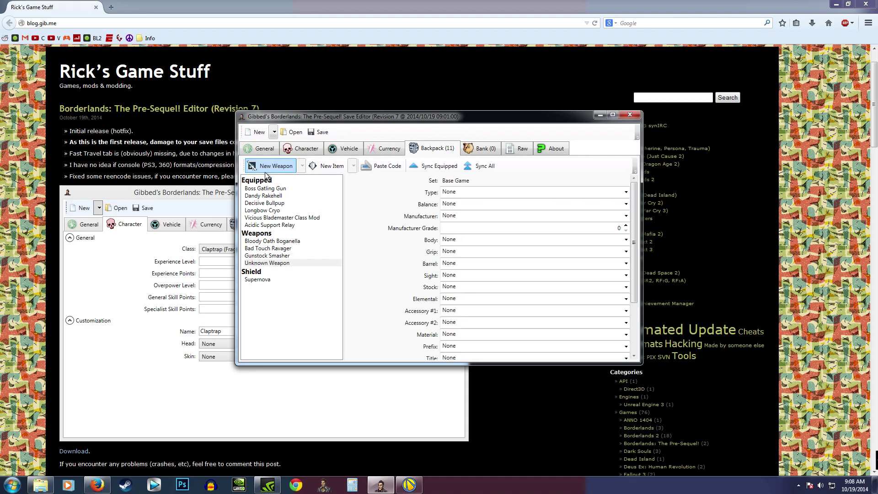
{"action": "left_click", "coordinate": [626, 192]}
{"action": "scroll", "coordinate": [583, 251], "scroll_direction": "down", "scroll_amount": 5}
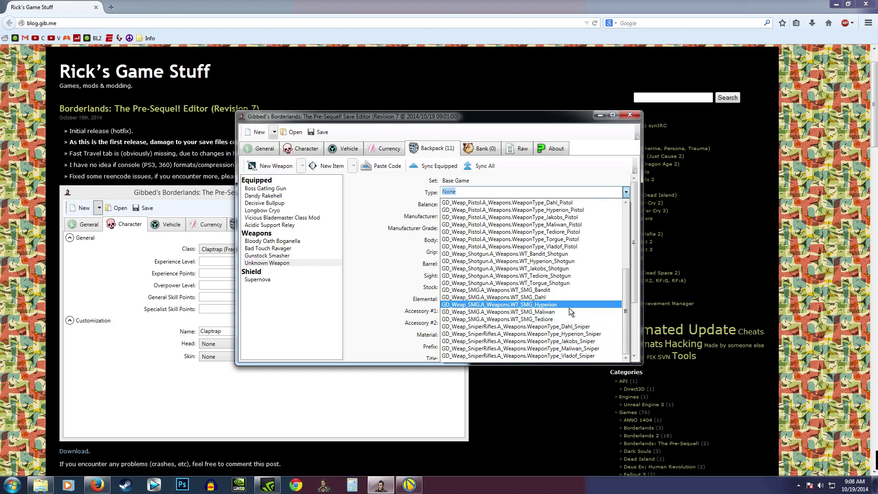
{"action": "scroll", "coordinate": [569, 277], "scroll_direction": "up", "scroll_amount": 5}
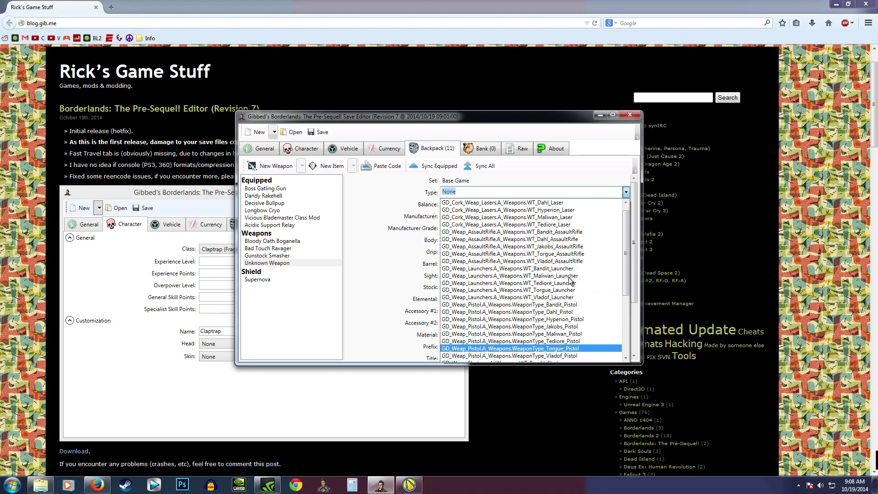
{"action": "scroll", "coordinate": [568, 293], "scroll_direction": "down", "scroll_amount": 5}
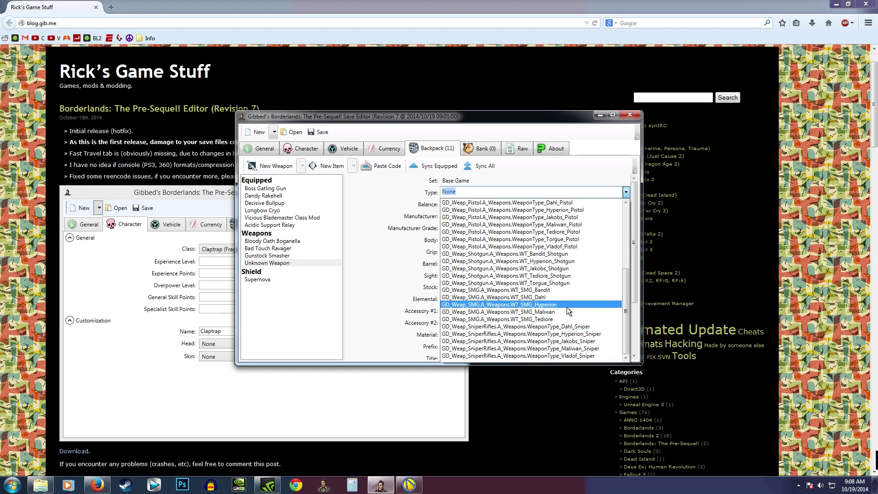
{"action": "left_click", "coordinate": [563, 342]}
Step: Set the new weapon's balance to the legendary Sniper_Jakobs_5_Skullmasher and its manufacturer to GD_Manufacturers.Manufacturers.Jakobs
{"action": "left_click", "coordinate": [626, 205]}
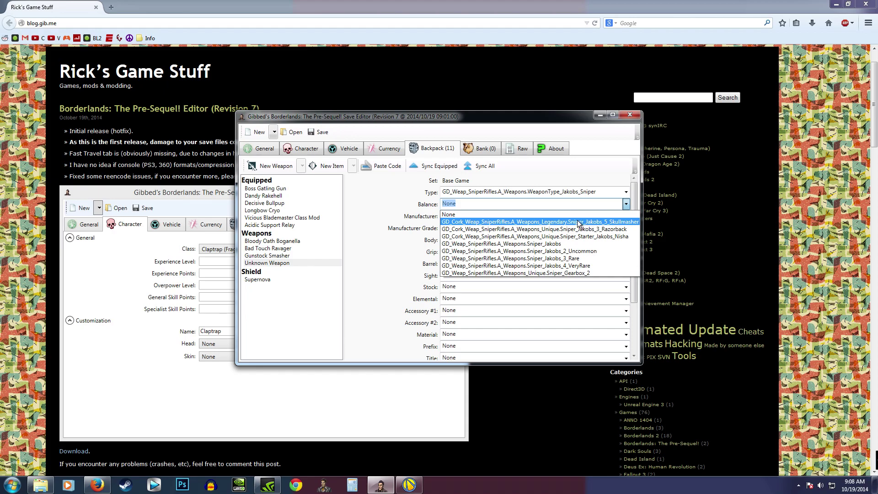
{"action": "left_click", "coordinate": [579, 222]}
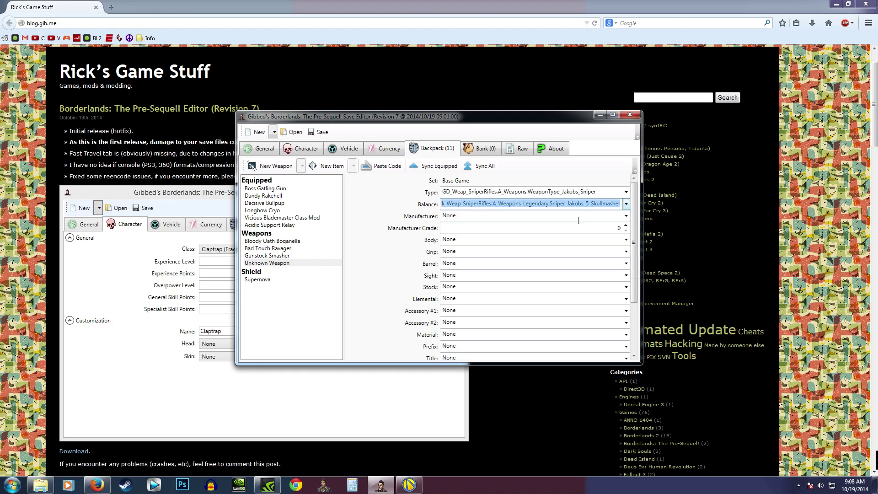
{"action": "left_click", "coordinate": [626, 216]}
{"action": "left_click", "coordinate": [599, 237]}
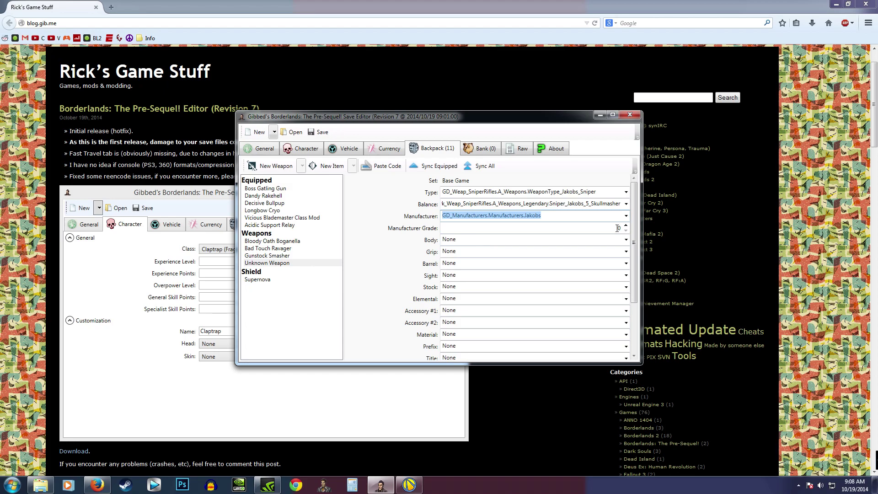
Step: Check the character's experience level and set the new weapon's manufacturer grade to 18
{"action": "left_click", "coordinate": [611, 228]}
{"action": "left_click", "coordinate": [310, 151]}
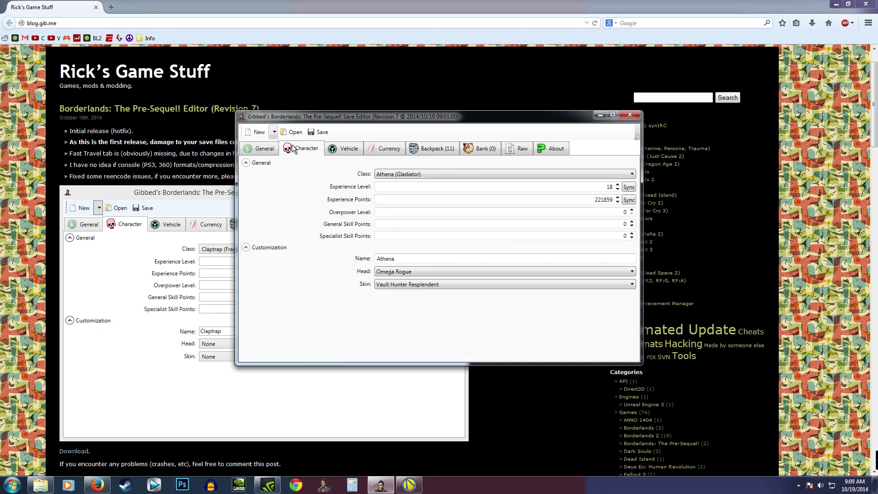
{"action": "left_click", "coordinate": [432, 151]}
{"action": "left_click", "coordinate": [611, 229]}
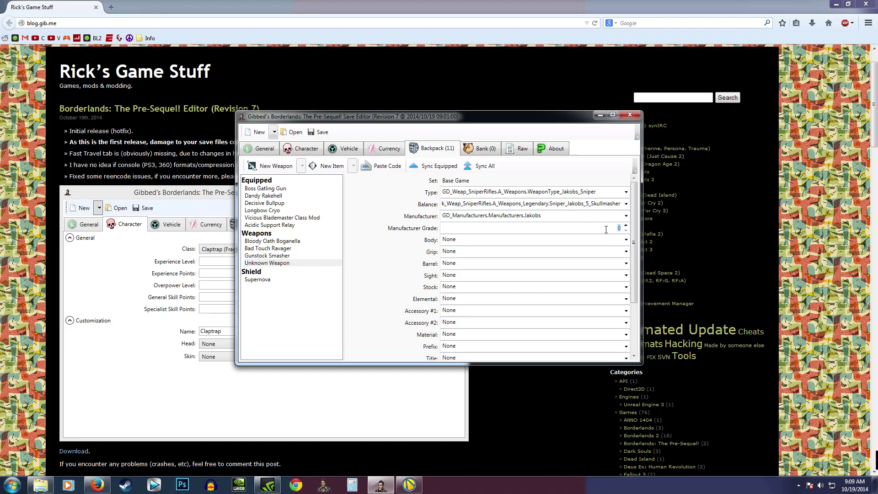
{"action": "type", "text": "18"}
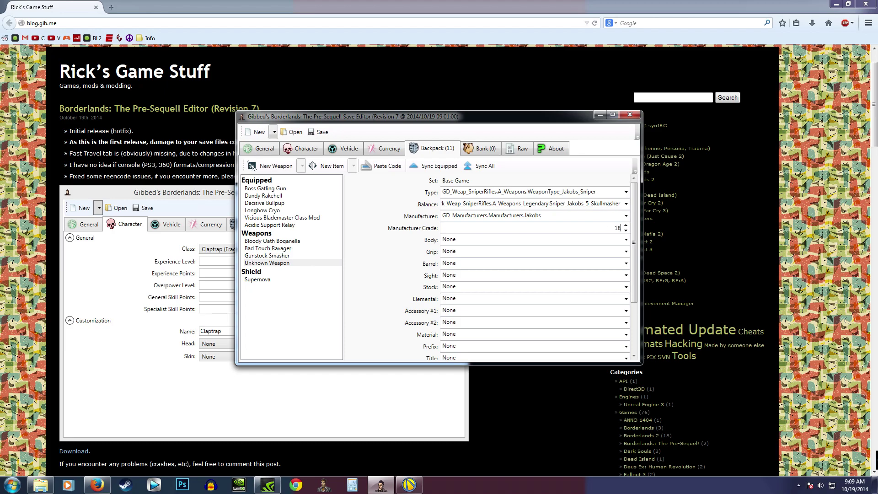
Step: Set the new weapon's body to SR_Body_Jakobs_5 and its grip to SR_Grip_Jakobs
{"action": "left_click", "coordinate": [626, 241]}
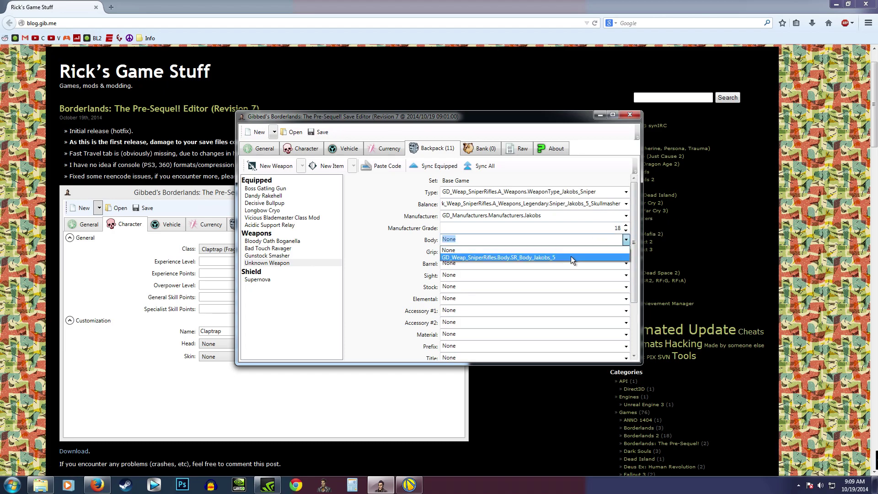
{"action": "left_click", "coordinate": [571, 257]}
{"action": "left_click", "coordinate": [627, 252]}
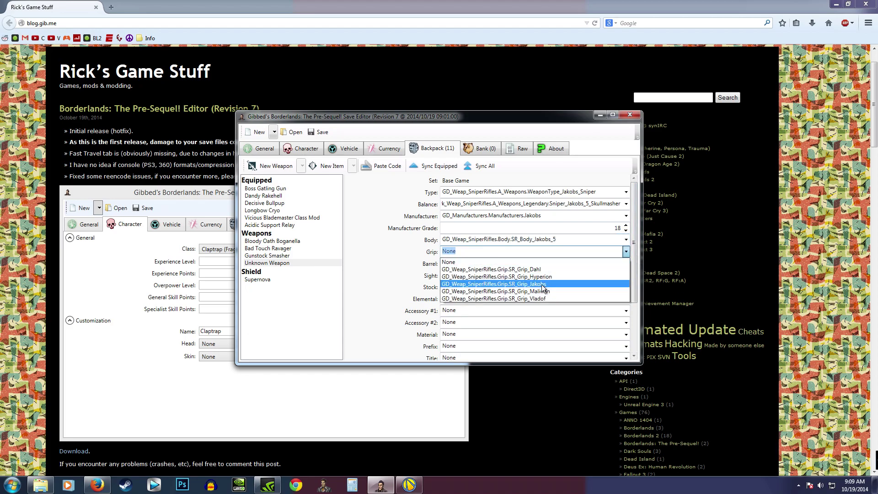
{"action": "left_click", "coordinate": [542, 284]}
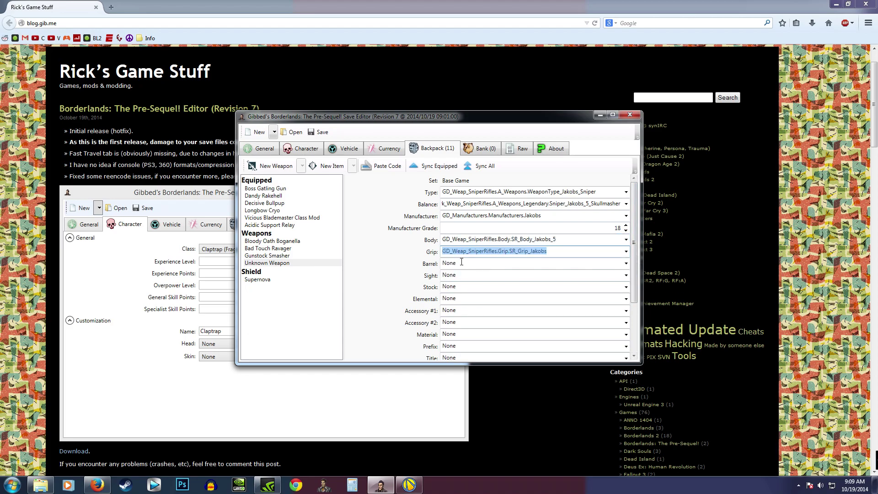
Step: Fit the new weapon with the SR_Barrel_Jakobs_Skullmasher barrel, Sniper_Sight_Dahl sight and SR_Stock_Dahl stock
{"action": "left_click", "coordinate": [626, 264]}
{"action": "left_click", "coordinate": [599, 280]}
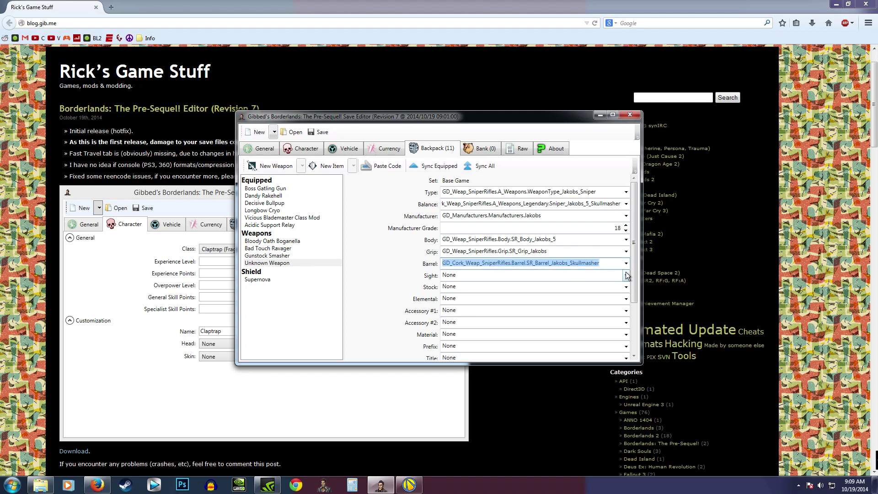
{"action": "left_click", "coordinate": [626, 276]}
{"action": "left_click", "coordinate": [561, 295]}
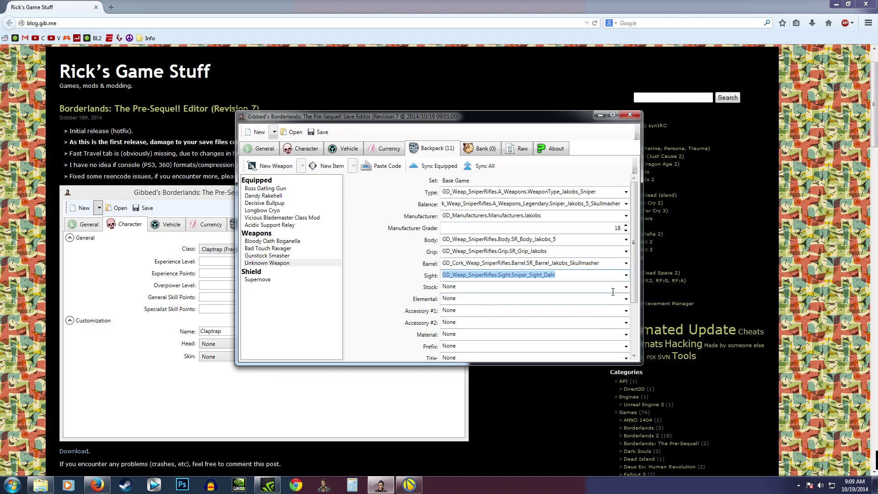
{"action": "left_click", "coordinate": [625, 288]}
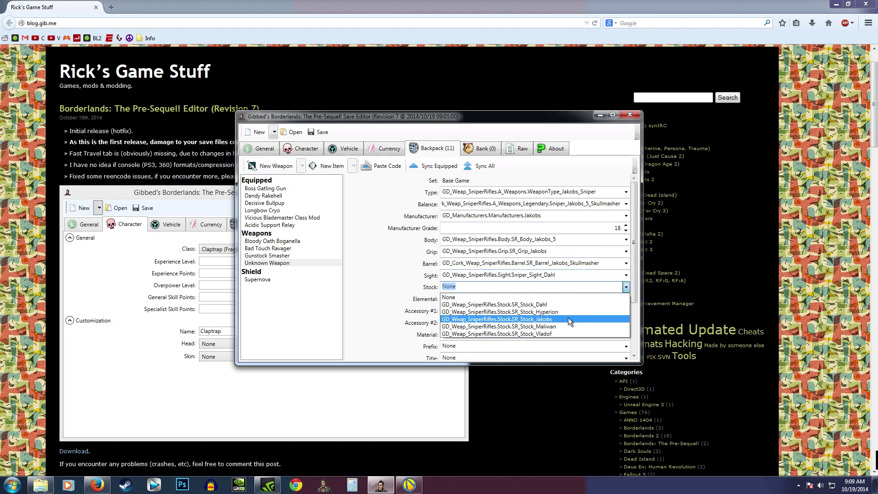
{"action": "left_click", "coordinate": [553, 304]}
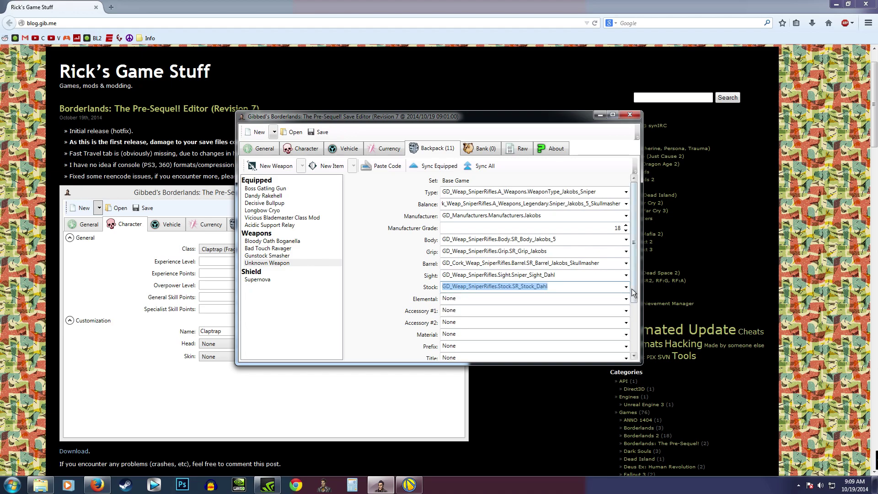
Step: Check the elemental options and set the new weapon's Accessory #1 to Sniper_Accessory_Mount3_Damage
{"action": "left_click", "coordinate": [625, 299]}
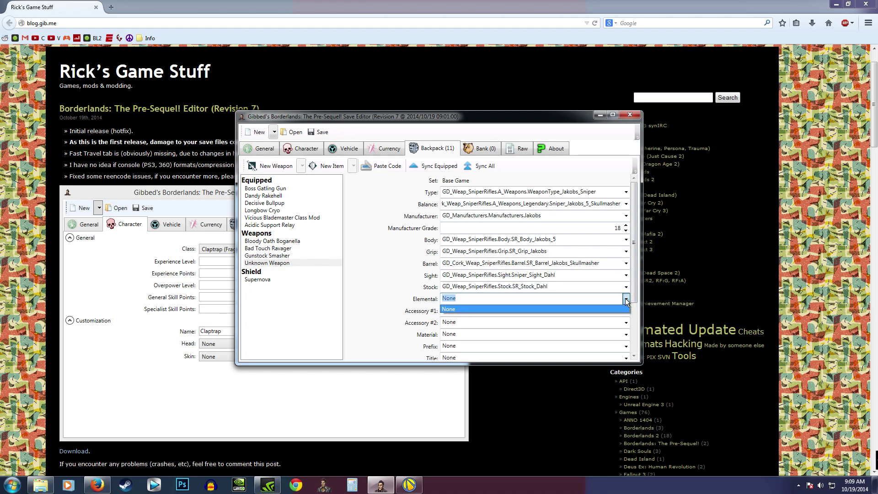
{"action": "left_click", "coordinate": [625, 299]}
{"action": "left_click", "coordinate": [628, 309]}
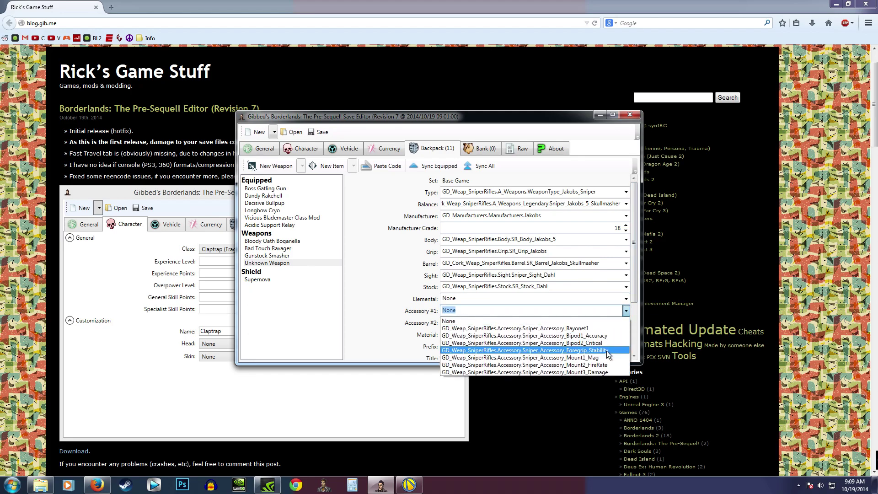
{"action": "left_click", "coordinate": [601, 372]}
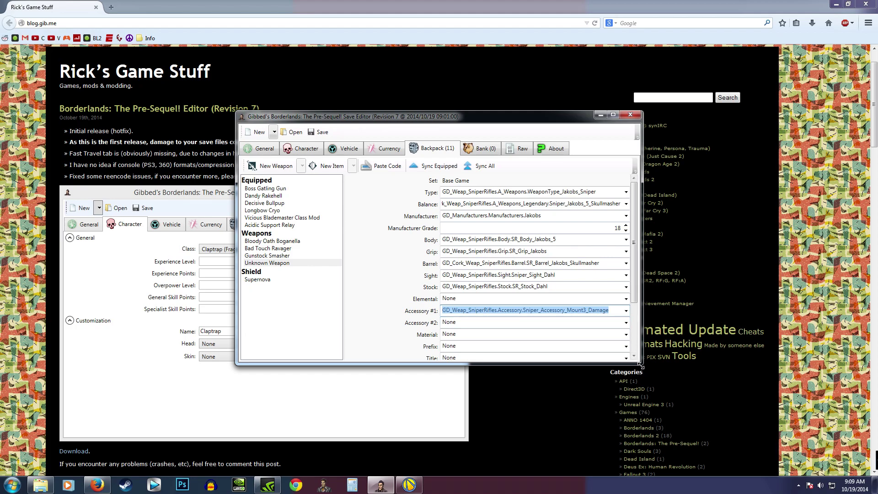
Step: Enlarge the editor window, then set Accessory #1 to Sniper_Accessory_Bipod1_Accuracy and Accessory #2 to Moonstone_Attachment_Punisher
{"action": "left_click_drag", "start_coordinate": [642, 363], "coordinate": [698, 421]}
{"action": "left_click", "coordinate": [683, 312]}
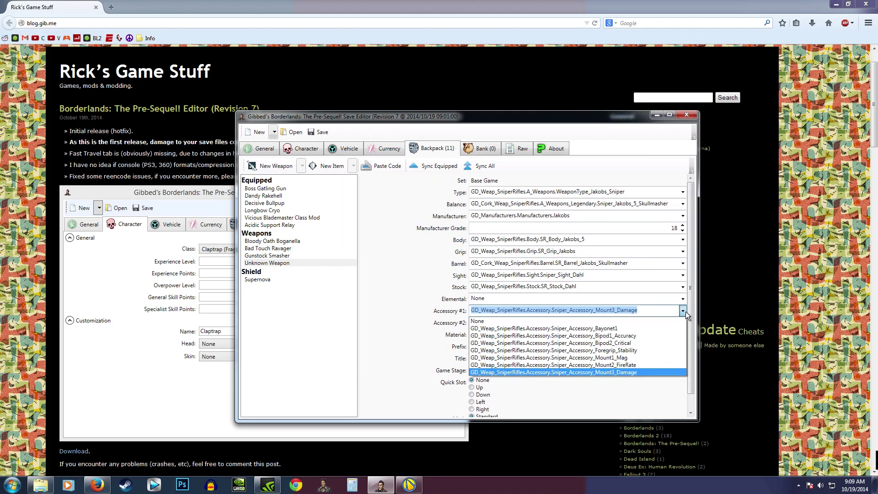
{"action": "left_click", "coordinate": [635, 335]}
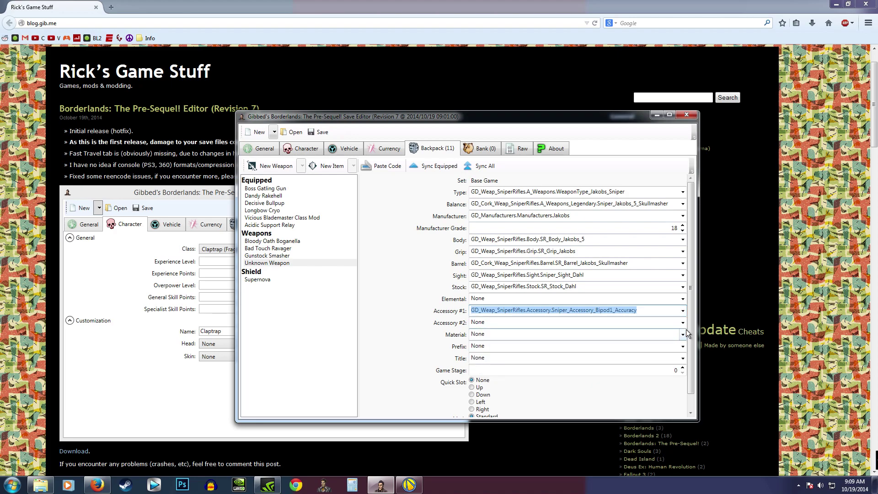
{"action": "left_click", "coordinate": [682, 323]}
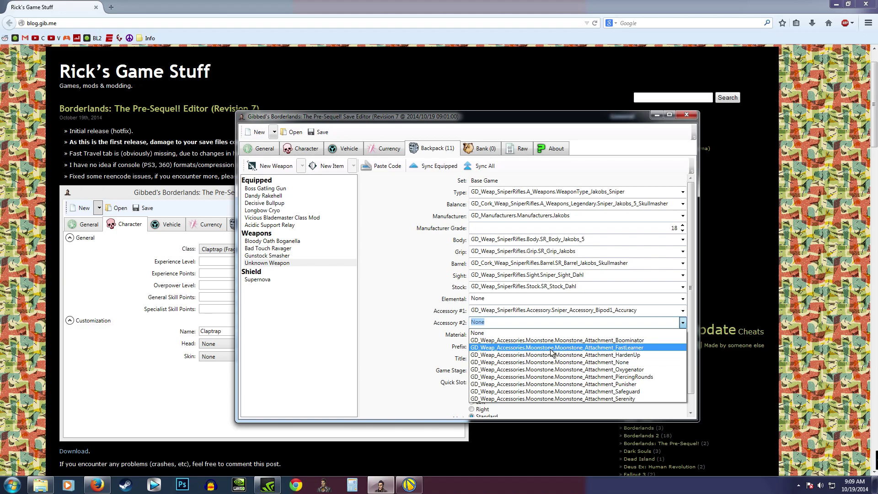
{"action": "left_click", "coordinate": [568, 386]}
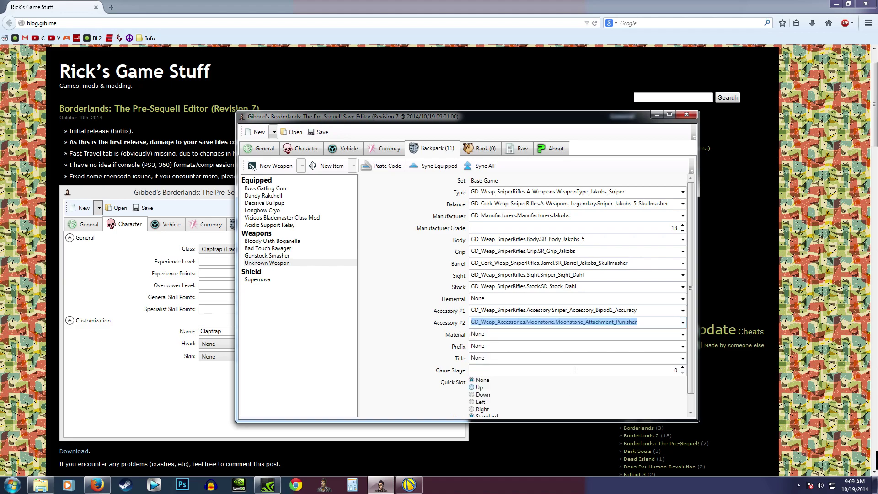
Step: Set the new weapon's material to Material_Jakobs_5_Legendary and its game stage to 18, leaving the prefix and title as None
{"action": "left_click", "coordinate": [682, 334]}
{"action": "left_click", "coordinate": [683, 352]}
{"action": "left_click", "coordinate": [681, 347]}
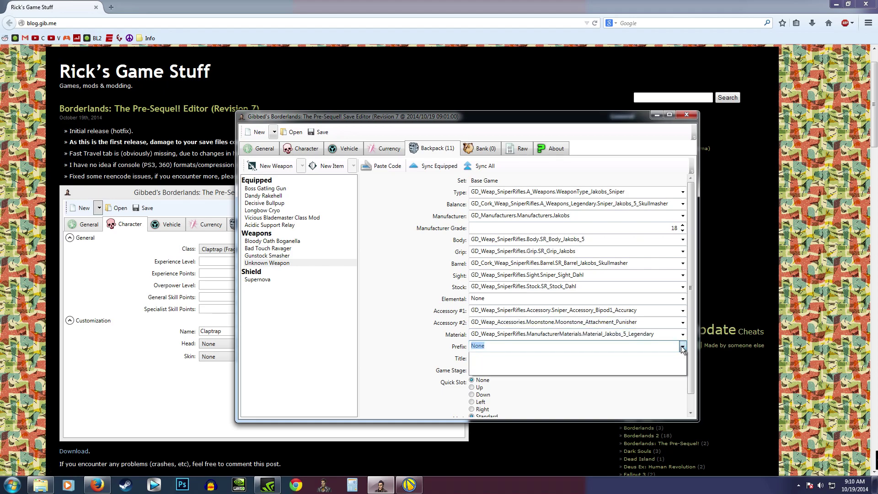
{"action": "left_click", "coordinate": [682, 361]}
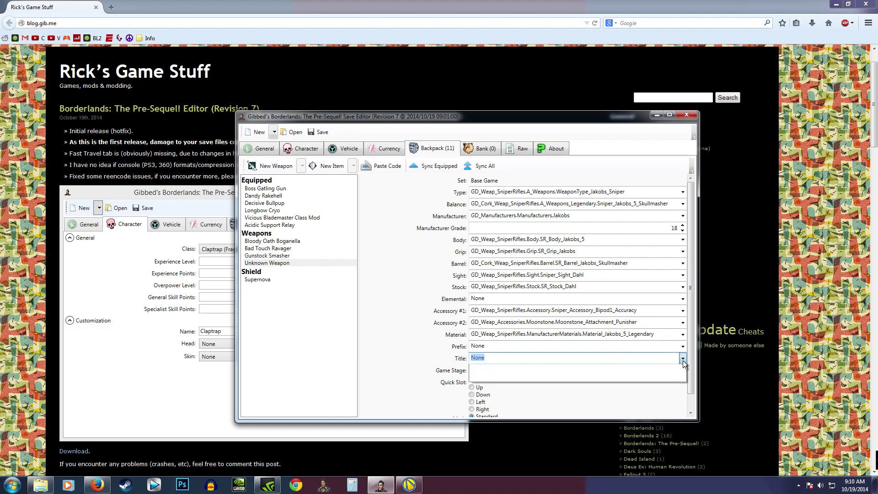
{"action": "left_click", "coordinate": [673, 360]}
{"action": "key", "text": "Tab"}
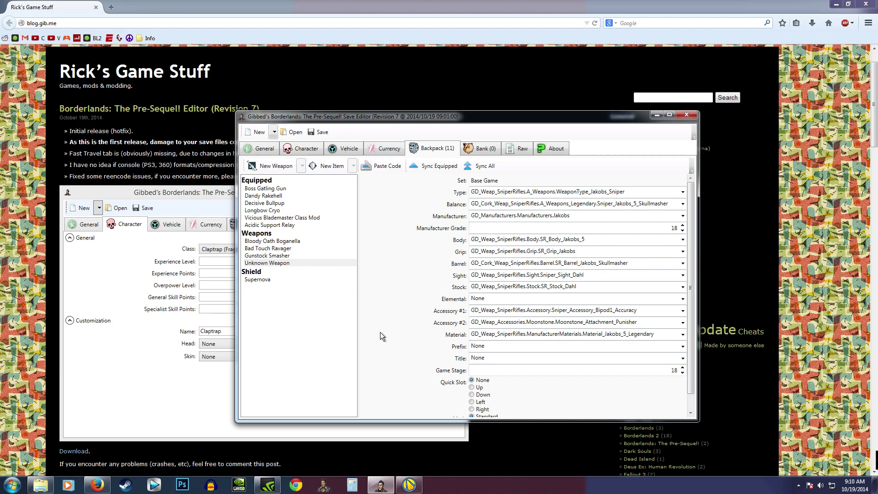
{"action": "left_click", "coordinate": [258, 266]}
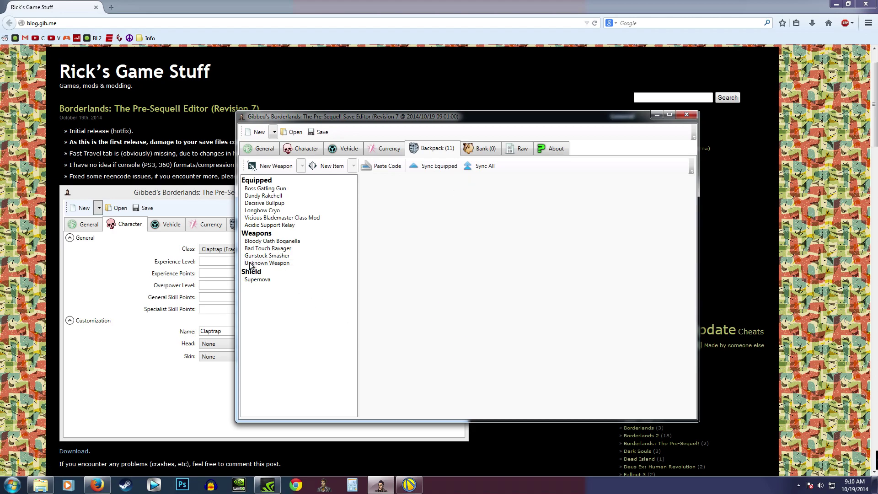
Step: Review the finished Skullmasher weapon's settings and add another new weapon to the backpack
{"action": "left_click", "coordinate": [258, 263]}
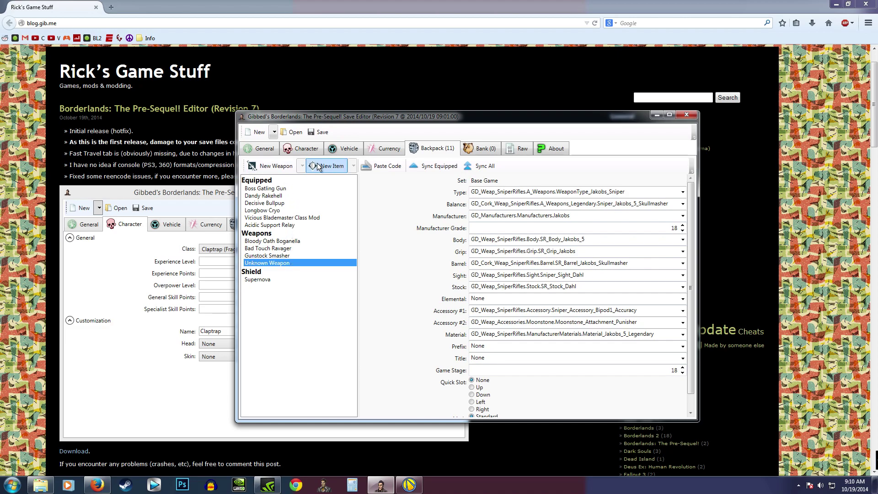
{"action": "left_click", "coordinate": [272, 166]}
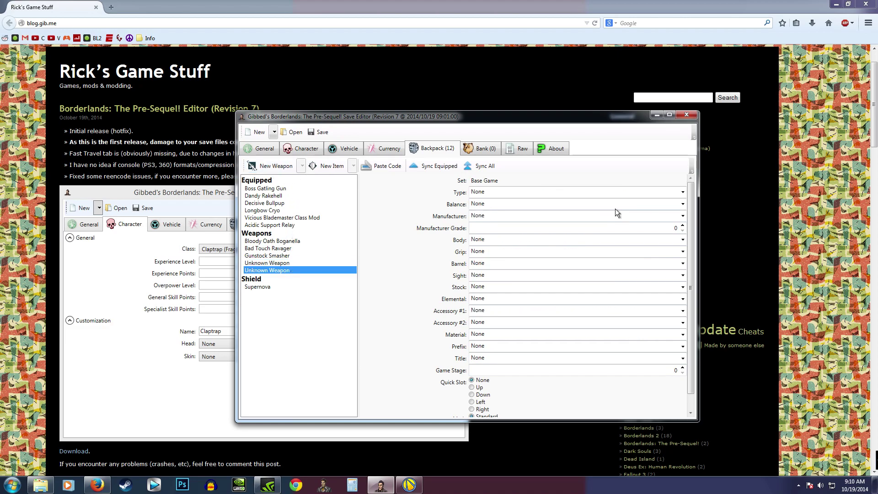
Step: Try WT_Hyperion_Shotgun as the new weapon's type and look through its balance options
{"action": "left_click", "coordinate": [682, 192]}
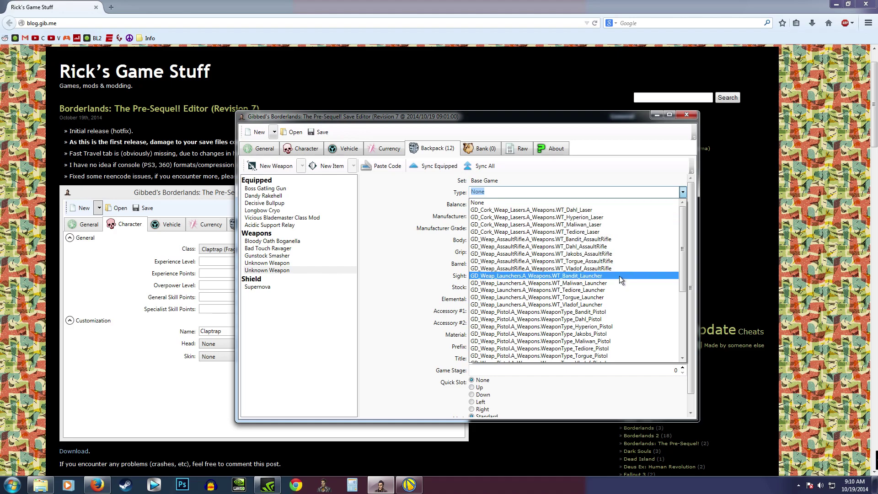
{"action": "scroll", "coordinate": [618, 251], "scroll_direction": "down", "scroll_amount": 4}
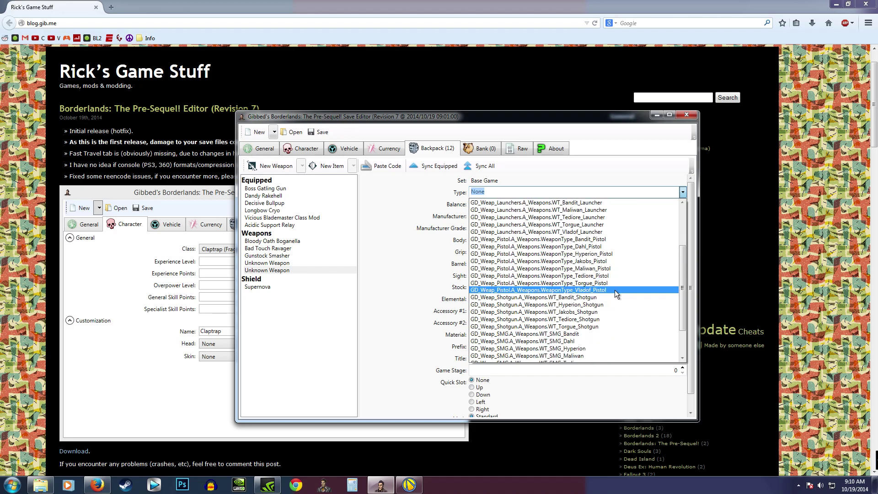
{"action": "scroll", "coordinate": [615, 290], "scroll_direction": "down", "scroll_amount": 2}
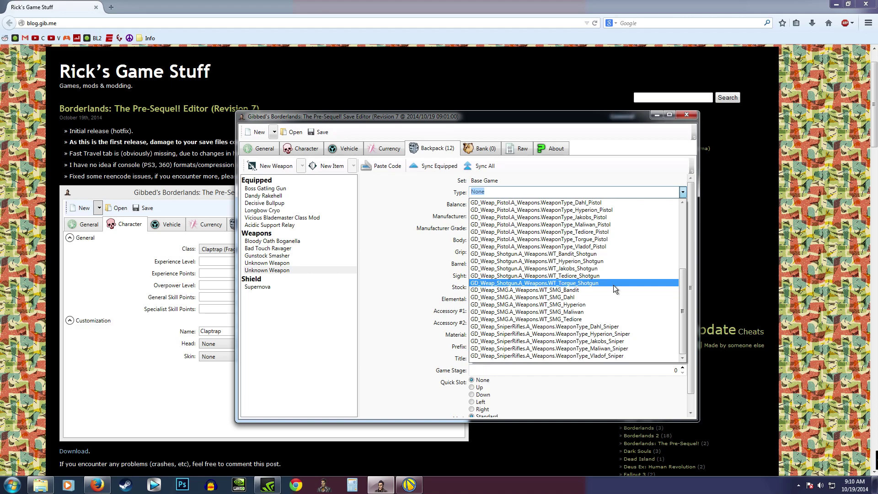
{"action": "left_click", "coordinate": [611, 261]}
{"action": "left_click", "coordinate": [683, 205]}
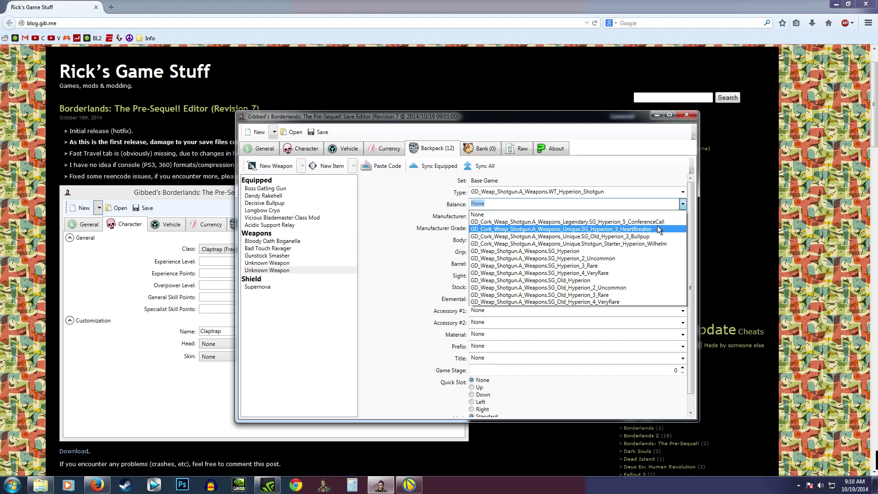
{"action": "left_click", "coordinate": [684, 189]}
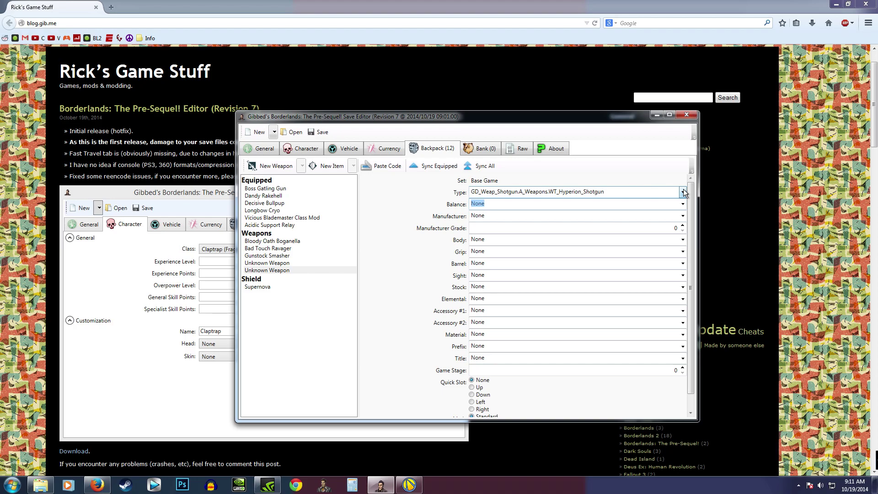
Step: Try WT_Jakobs_AssaultRifle as the new weapon's type and look through its balance options
{"action": "left_click", "coordinate": [684, 192]}
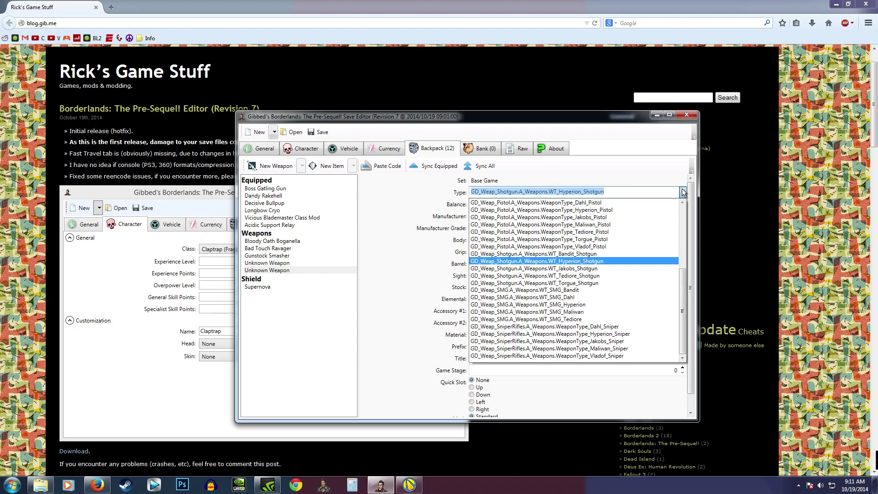
{"action": "scroll", "coordinate": [630, 290], "scroll_direction": "up", "scroll_amount": 5}
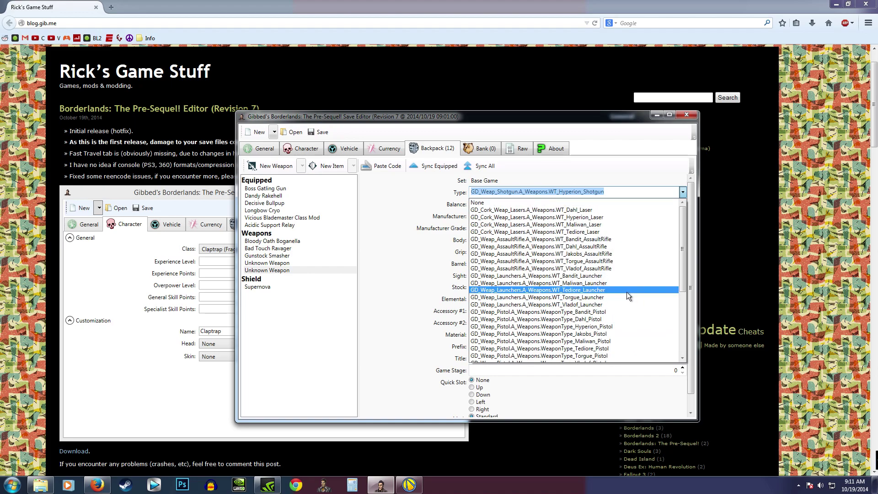
{"action": "left_click", "coordinate": [607, 254]}
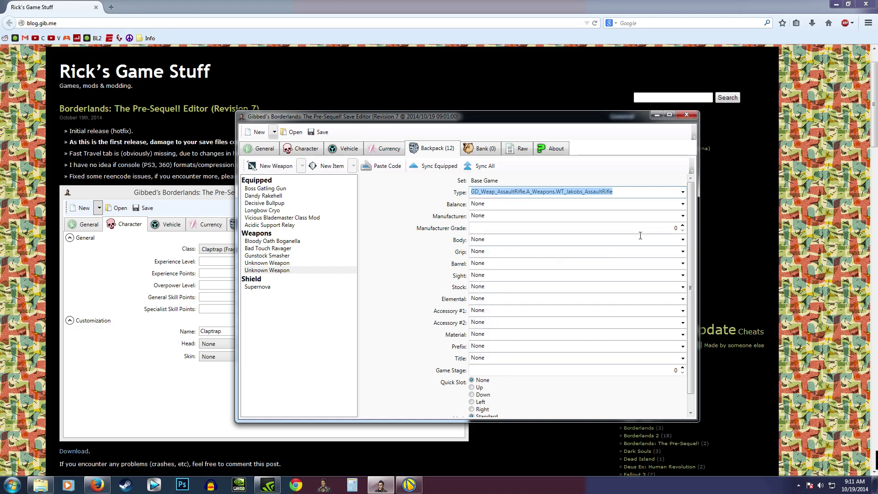
{"action": "left_click", "coordinate": [683, 204]}
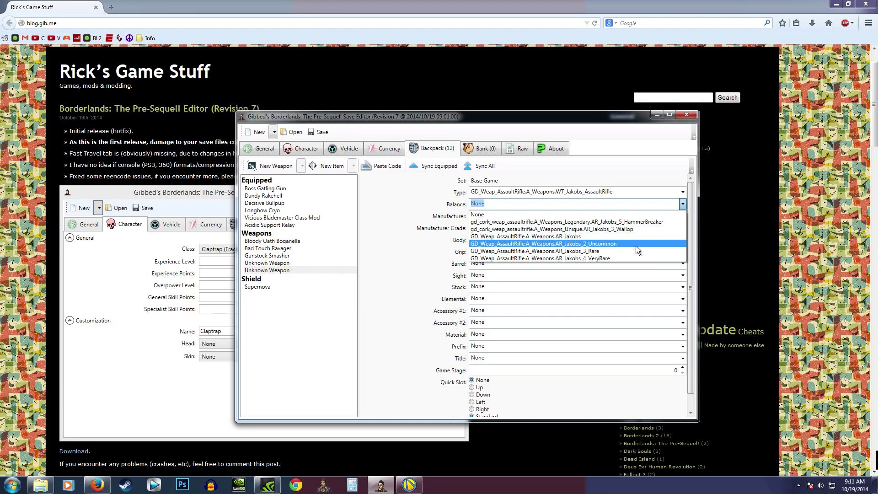
{"action": "left_click", "coordinate": [684, 193]}
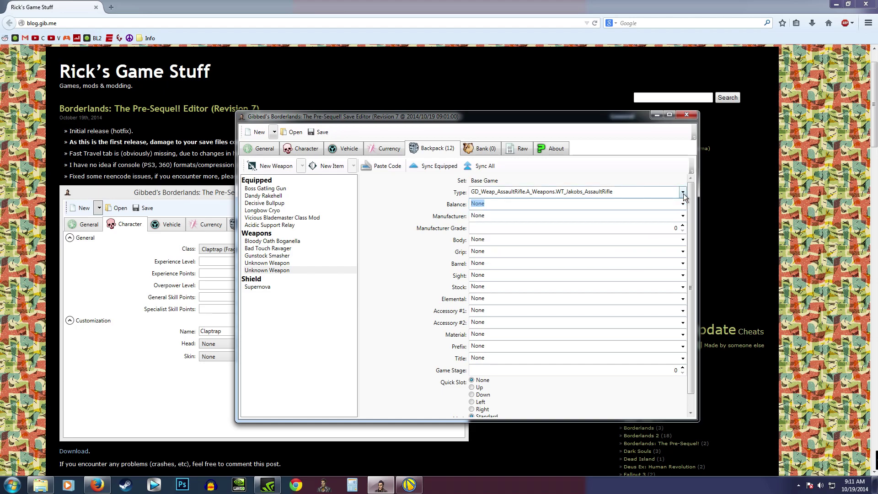
Step: Try WT_SMG_Maliwan as the new weapon's type and look through its balance options
{"action": "left_click", "coordinate": [683, 192]}
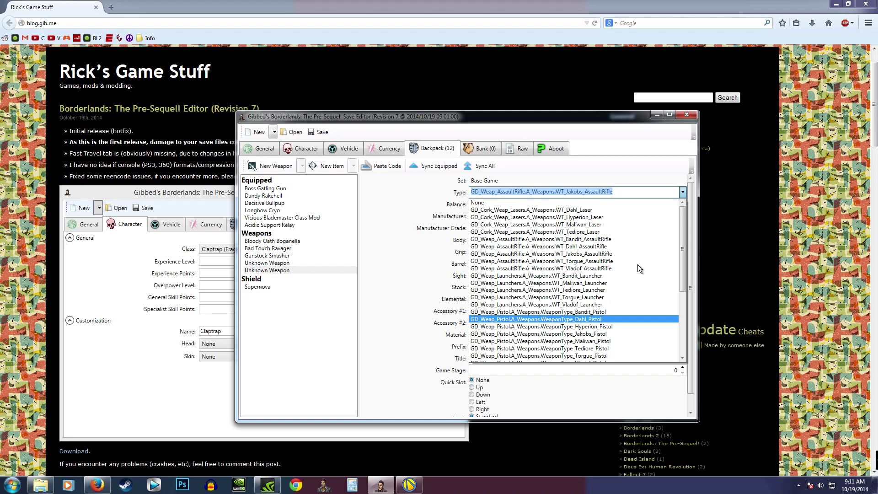
{"action": "scroll", "coordinate": [635, 269], "scroll_direction": "down", "scroll_amount": 2}
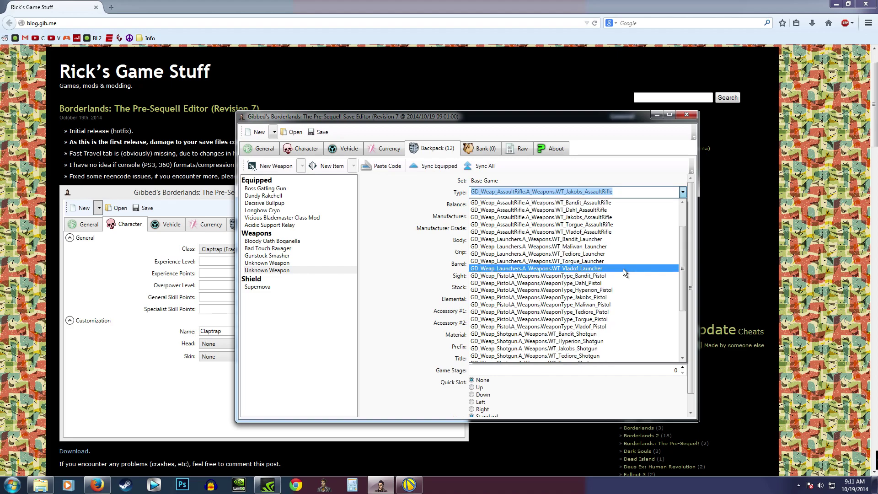
{"action": "scroll", "coordinate": [623, 268], "scroll_direction": "down", "scroll_amount": 4}
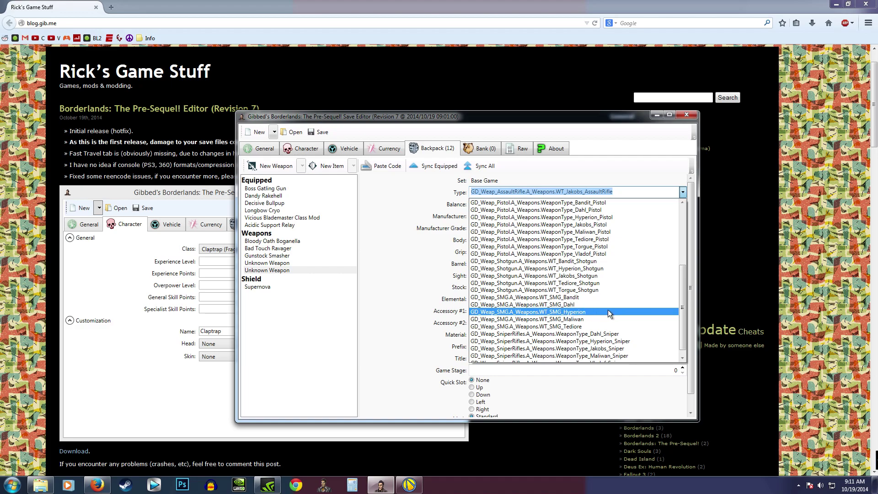
{"action": "left_click", "coordinate": [584, 319]}
{"action": "left_click", "coordinate": [681, 207]}
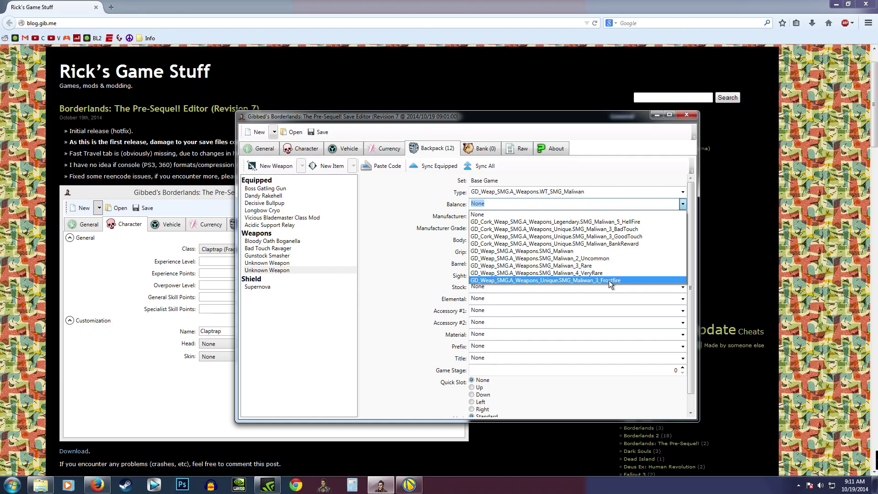
{"action": "left_click", "coordinate": [679, 194]}
Step: Try WT_Torgue_Shotgun as the new weapon's type and look through its balance options
{"action": "left_click", "coordinate": [682, 194]}
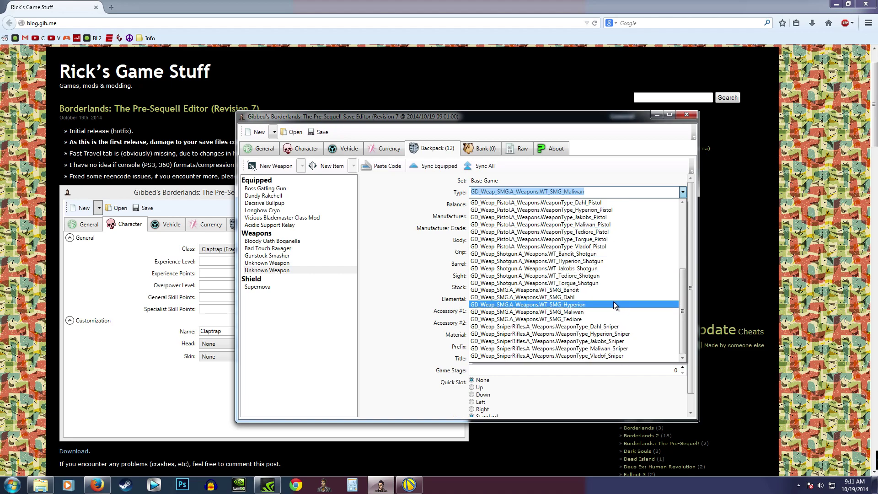
{"action": "left_click", "coordinate": [611, 282]}
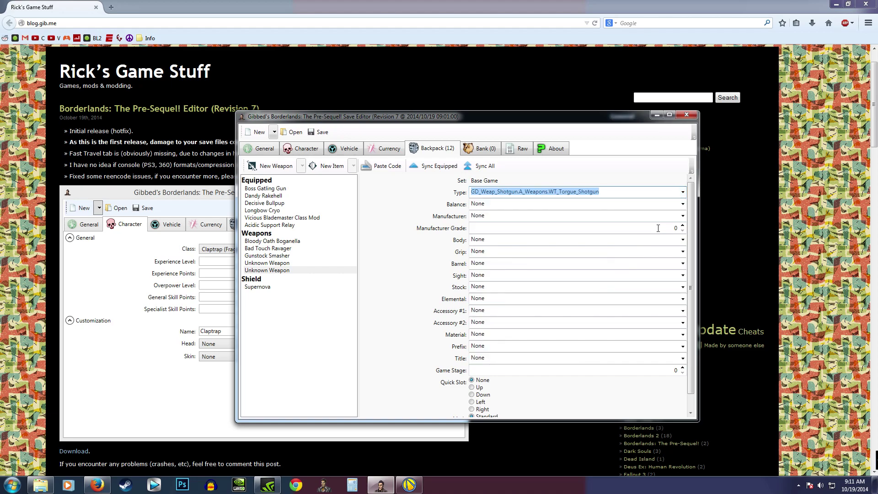
{"action": "left_click", "coordinate": [684, 204]}
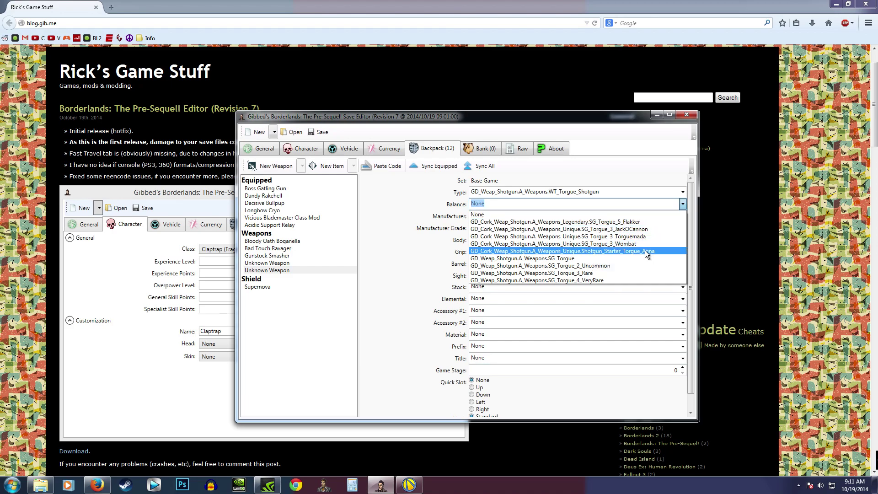
{"action": "left_click", "coordinate": [686, 193]}
Step: Set the new weapon's type to WeaponType_Jakobs_Pistol and its balance to the legendary Pistol_Jakobs_5_Maggie
{"action": "left_click", "coordinate": [682, 194]}
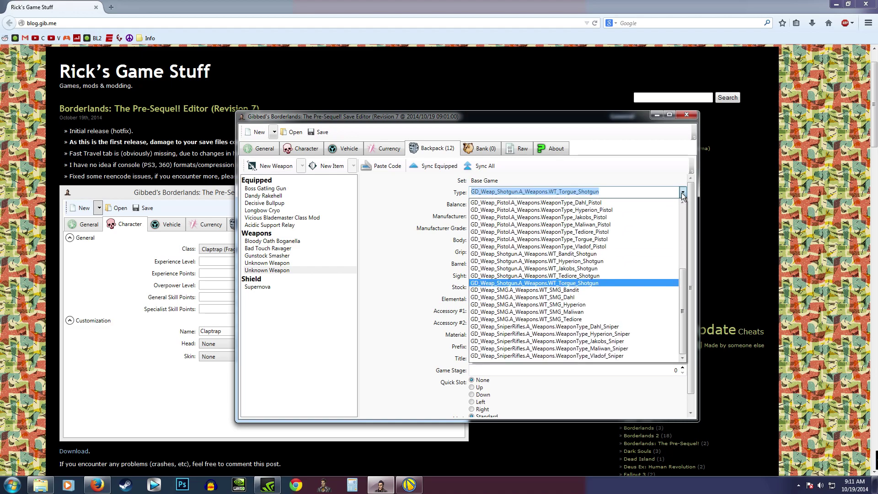
{"action": "scroll", "coordinate": [634, 336], "scroll_direction": "up", "scroll_amount": 6}
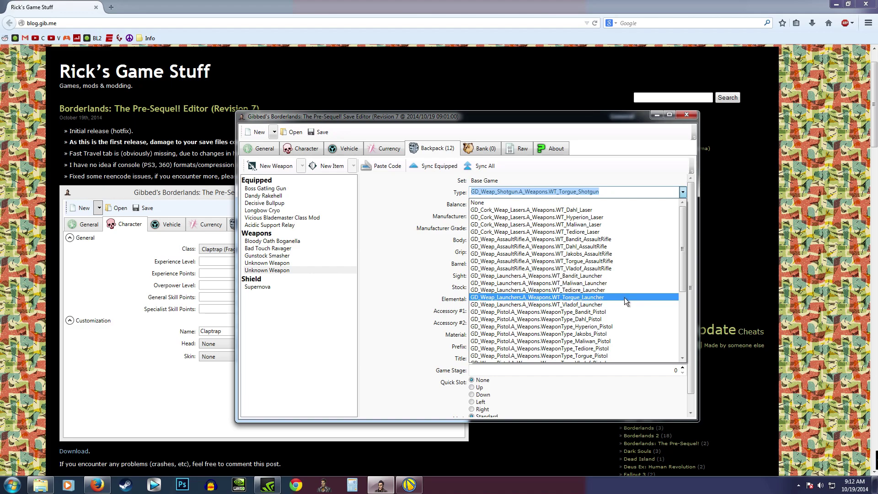
{"action": "scroll", "coordinate": [625, 300], "scroll_direction": "down", "scroll_amount": 2}
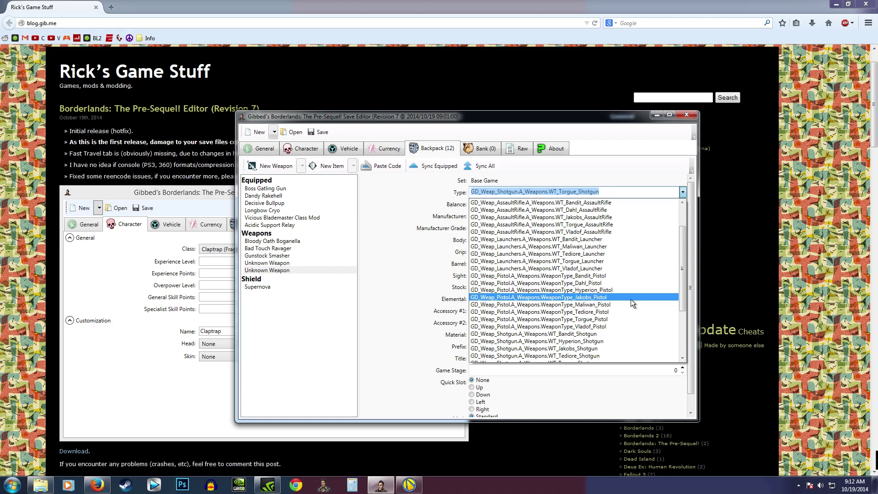
{"action": "left_click", "coordinate": [630, 299]}
{"action": "left_click", "coordinate": [681, 204]}
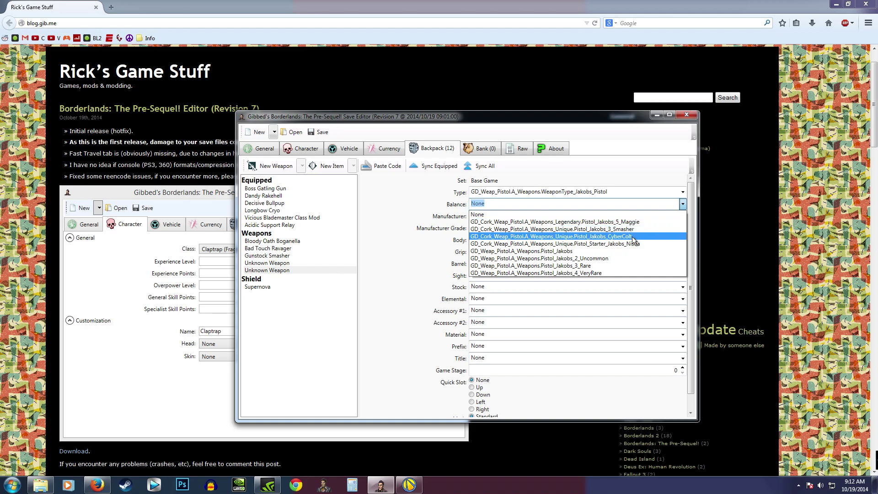
{"action": "left_click", "coordinate": [629, 221]}
Step: Set the new pistol's manufacturer to Jakobs and its manufacturer grade to 18
{"action": "left_click", "coordinate": [675, 215]}
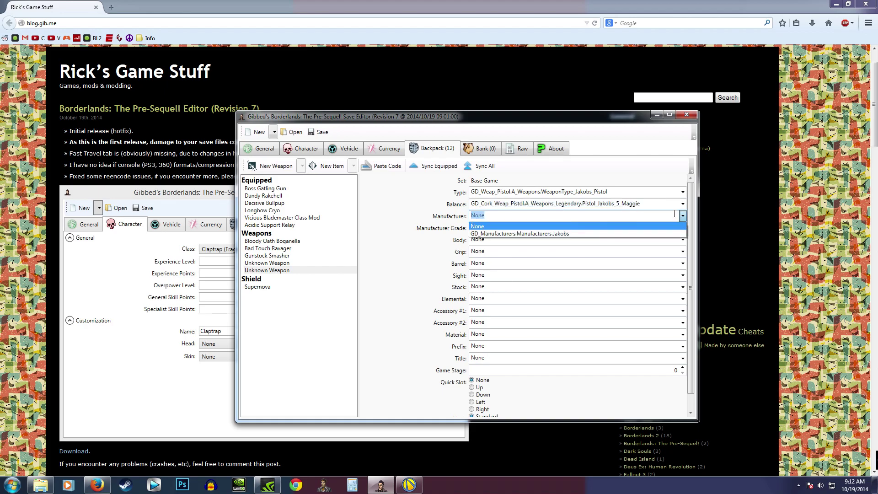
{"action": "left_click", "coordinate": [631, 234]}
{"action": "left_click", "coordinate": [660, 230]}
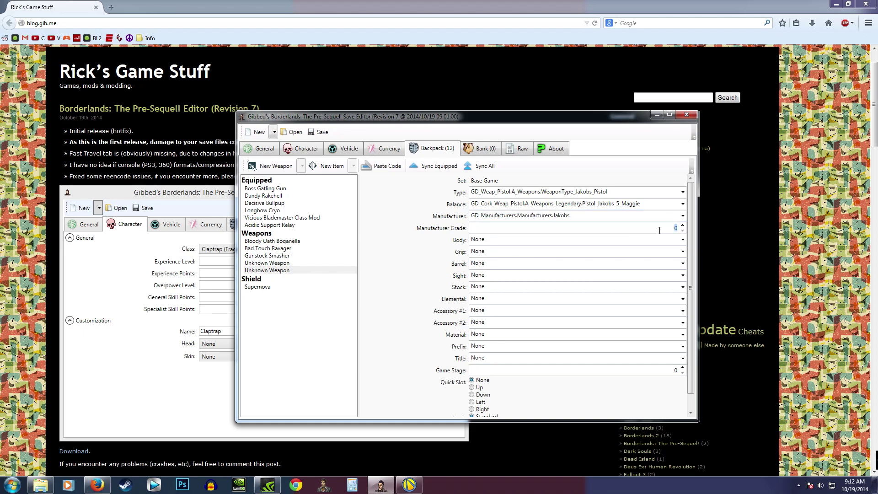
{"action": "type", "text": "18"}
Step: Fit the new pistol with the Pistol_Body_Jakobs_5 body and the Pistol_Grip_Jakobs grip
{"action": "left_click", "coordinate": [659, 238]}
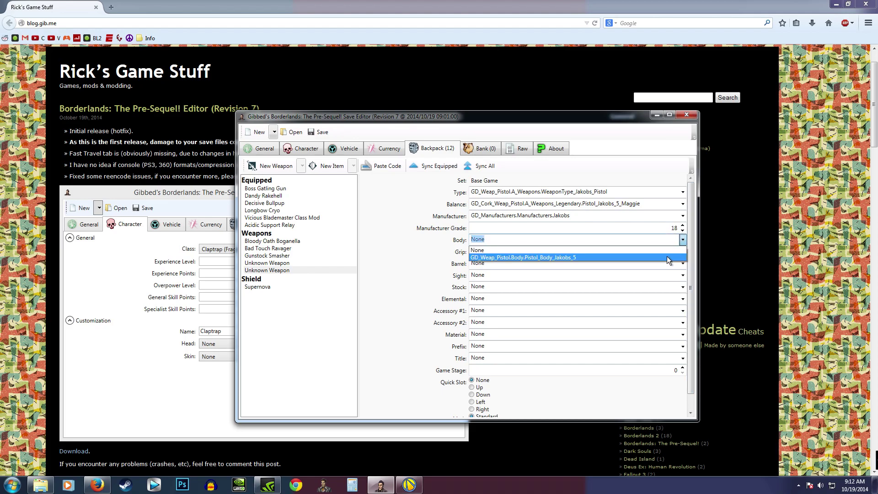
{"action": "left_click", "coordinate": [667, 257]}
{"action": "left_click", "coordinate": [682, 252]}
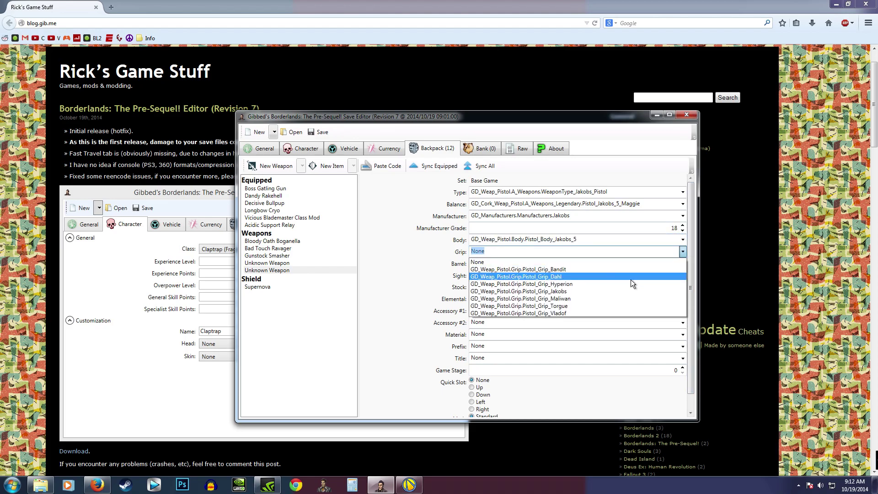
{"action": "left_click", "coordinate": [607, 291]}
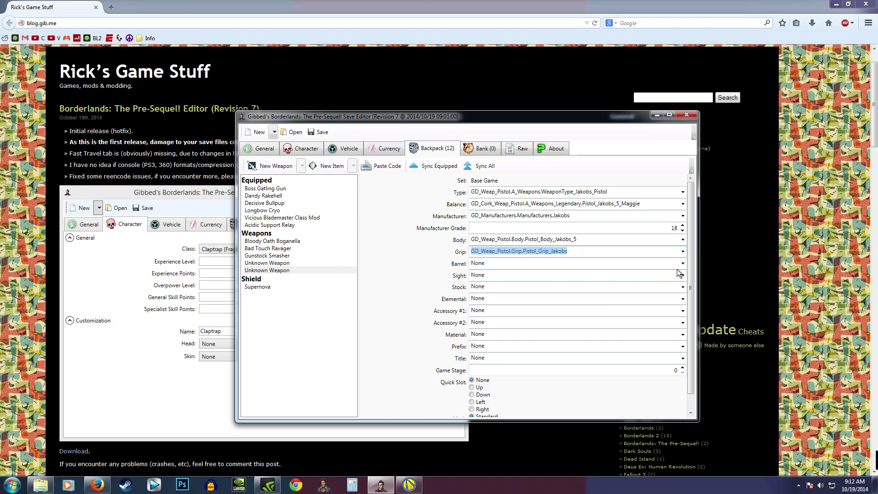
Step: Fit the new pistol with the Pistol_Barrel_Jakobs_Maggie barrel and the Pistol_Sight_Jakobs sight
{"action": "left_click", "coordinate": [683, 264]}
{"action": "left_click", "coordinate": [653, 281]}
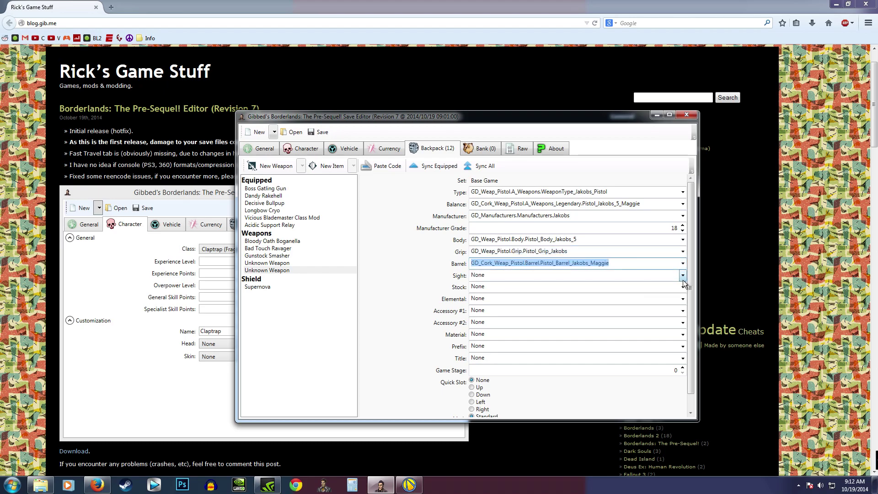
{"action": "left_click", "coordinate": [683, 275]}
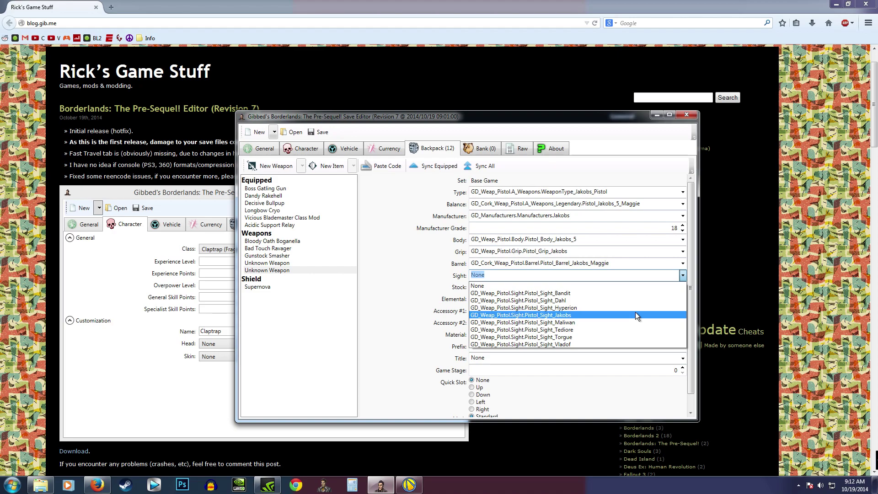
{"action": "left_click", "coordinate": [619, 315]}
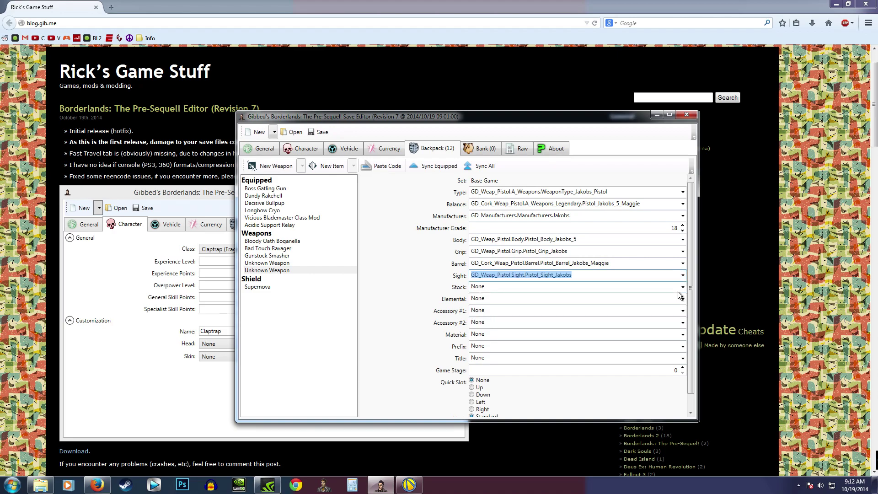
Step: Keep the new pistol's stock and elemental at None and fit Pistol_Accessory_Tech_2_Damage as its first accessory
{"action": "left_click", "coordinate": [682, 288]}
{"action": "left_click", "coordinate": [681, 288]}
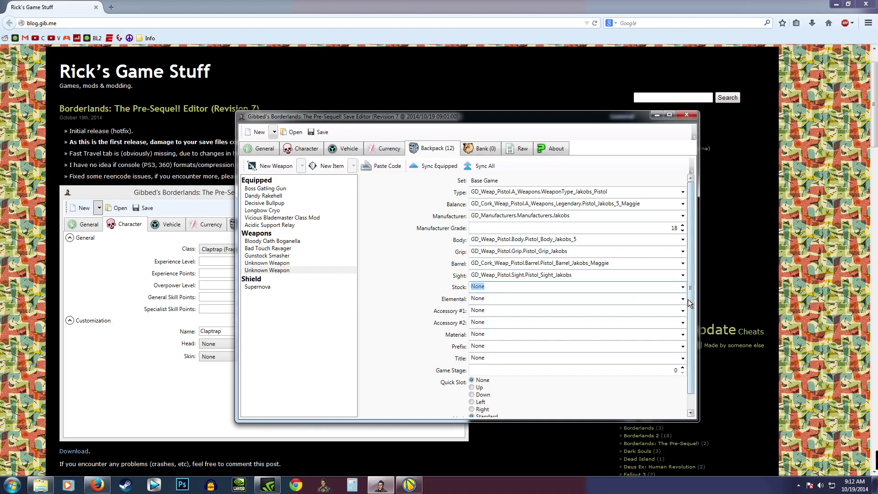
{"action": "left_click", "coordinate": [684, 301]}
{"action": "left_click", "coordinate": [684, 311]}
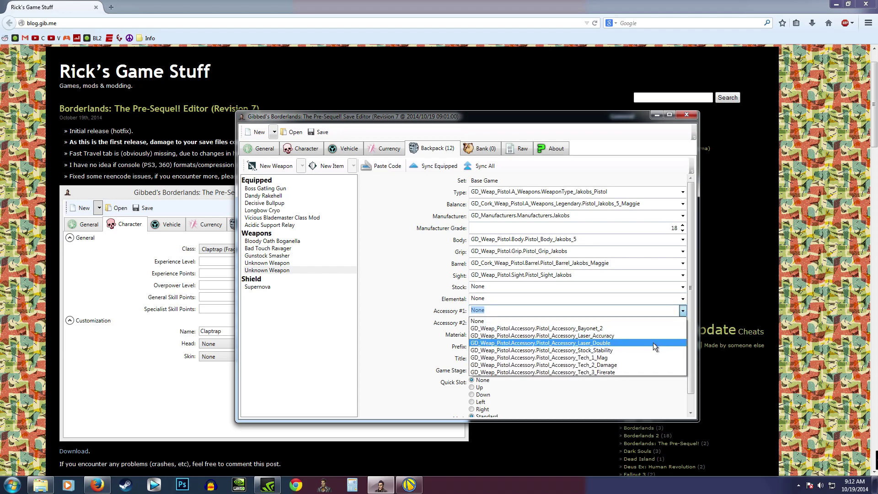
{"action": "left_click", "coordinate": [646, 365]}
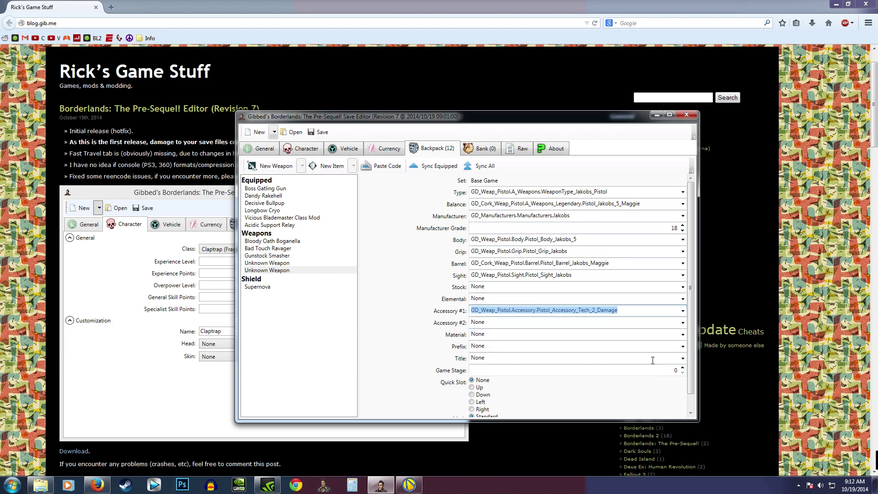
Step: Fit Moonstone_Attachment_PiercingRounds as the new pistol's second accessory
{"action": "left_click", "coordinate": [683, 322]}
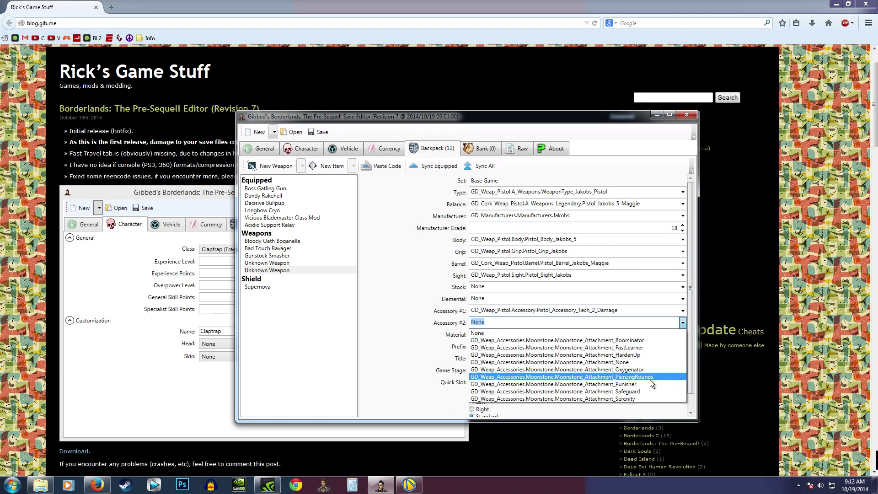
{"action": "left_click", "coordinate": [650, 384]}
{"action": "left_click", "coordinate": [683, 322]}
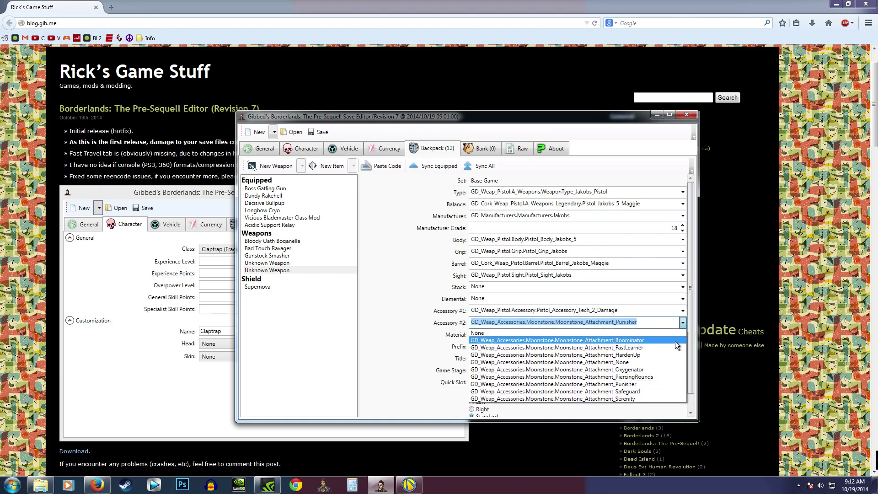
{"action": "left_click", "coordinate": [644, 377]}
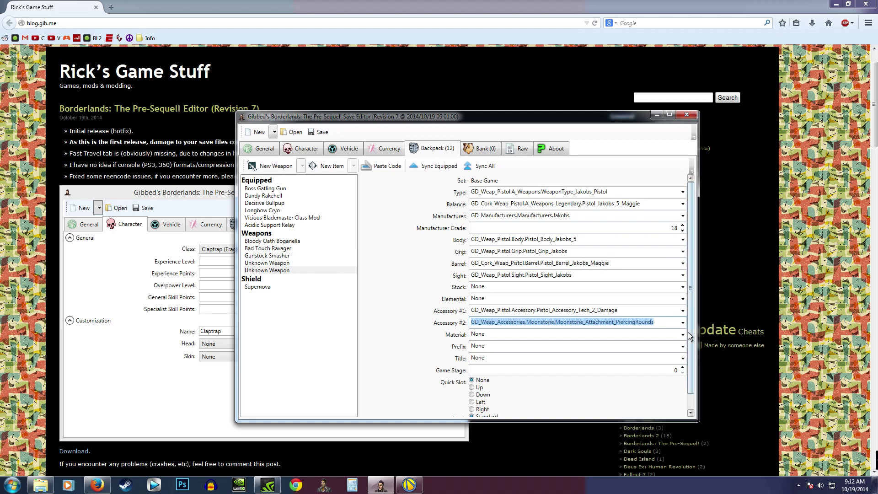
Step: Set the new pistol's material to Mat_Jakobs_5_Legendary and its game stage to 18
{"action": "left_click", "coordinate": [683, 334]}
{"action": "left_click", "coordinate": [669, 352]}
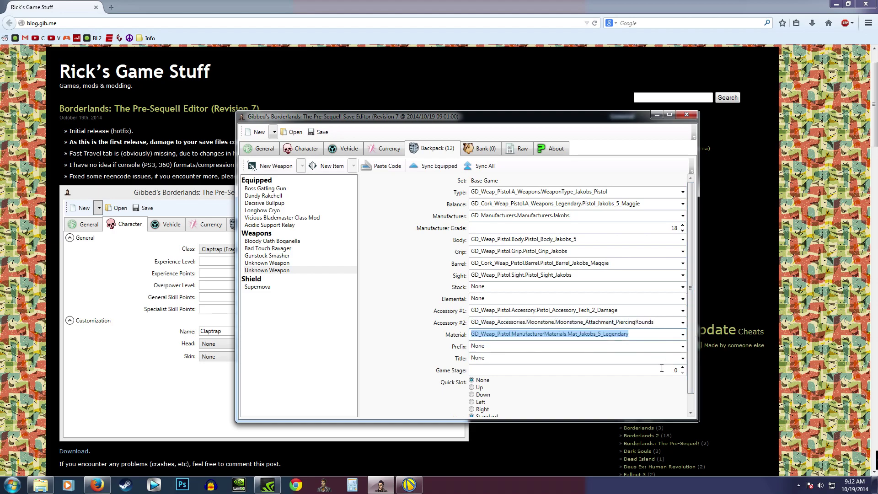
{"action": "double_click", "coordinate": [668, 369]}
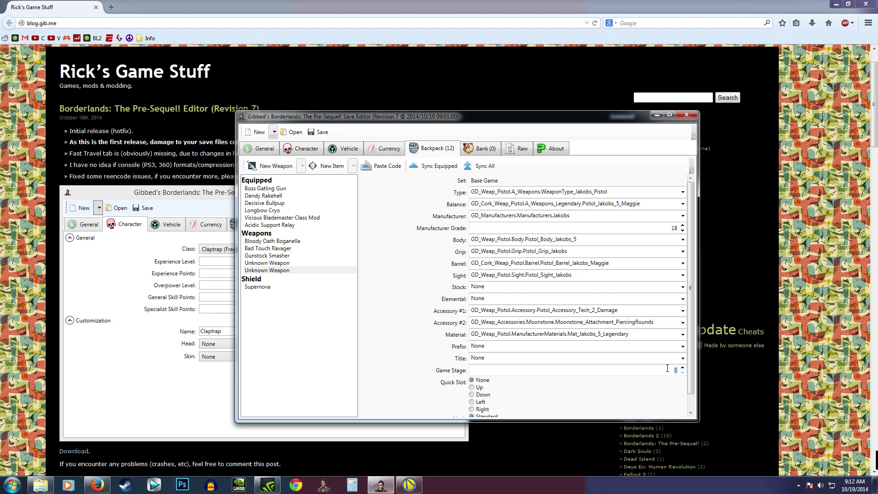
{"action": "type", "text": "18"}
Step: Switch to Windows Explorer and back up Save0002.sav by copying it from the game's save folder into the Documents library
{"action": "key", "text": "alt+Tab"}
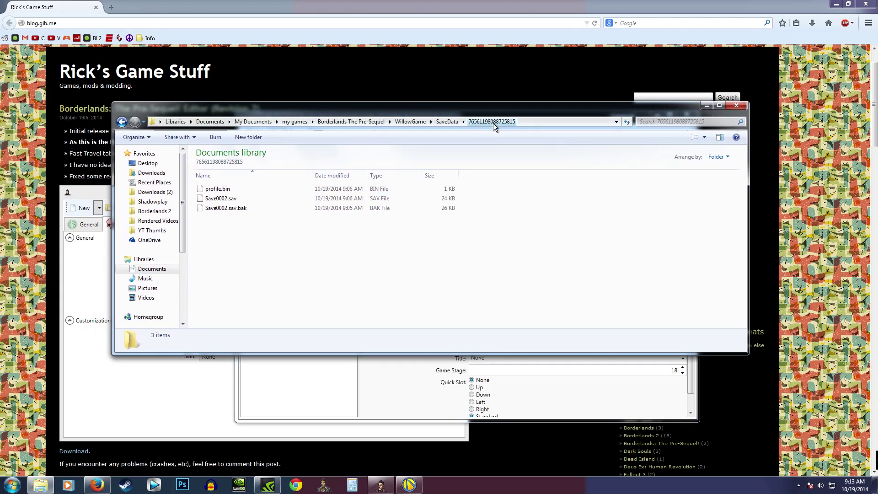
{"action": "right_click", "coordinate": [259, 201]}
{"action": "left_click", "coordinate": [238, 198]}
{"action": "right_click", "coordinate": [238, 198]}
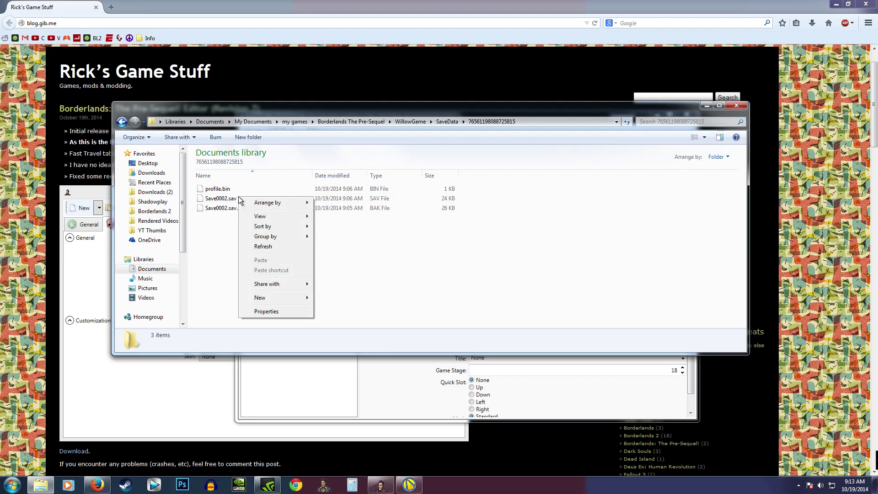
{"action": "left_click", "coordinate": [221, 200]}
{"action": "right_click", "coordinate": [221, 200]}
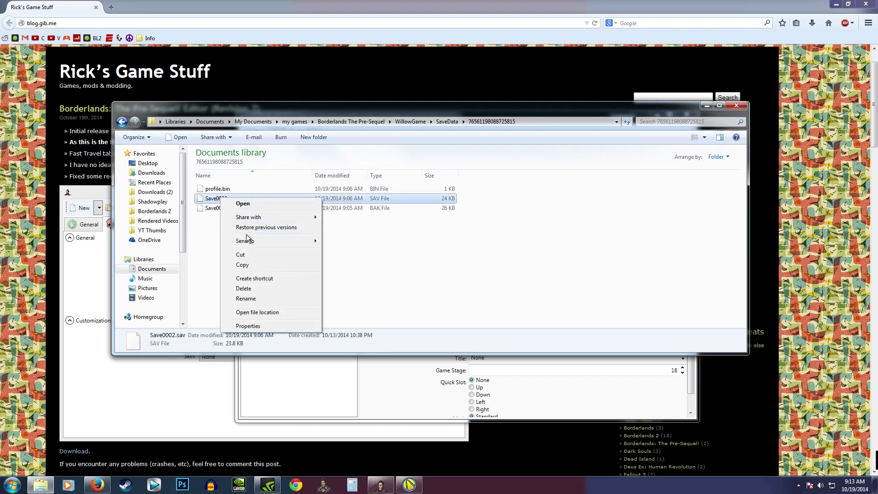
{"action": "left_click", "coordinate": [253, 265]}
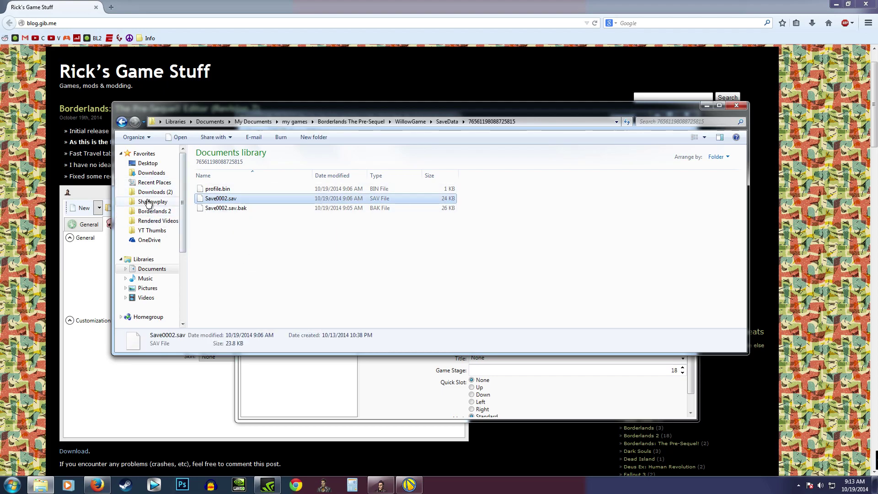
{"action": "left_click", "coordinate": [153, 270]}
{"action": "right_click", "coordinate": [201, 290]}
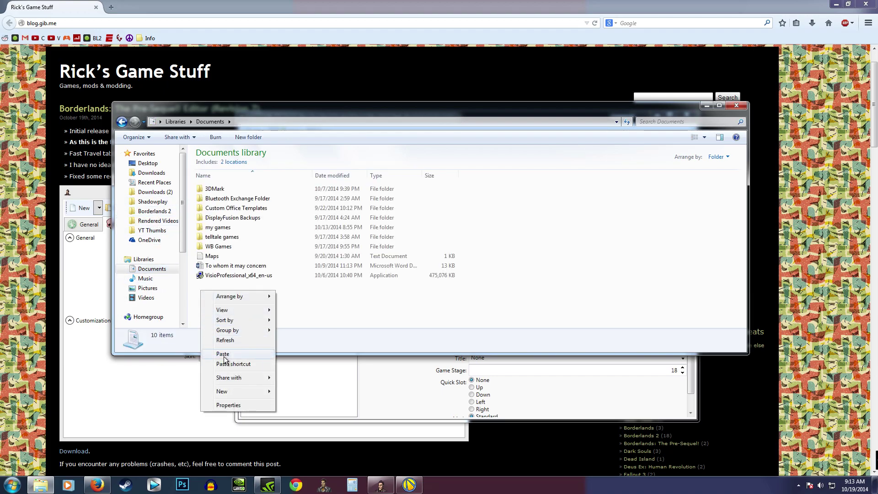
{"action": "left_click", "coordinate": [223, 354]}
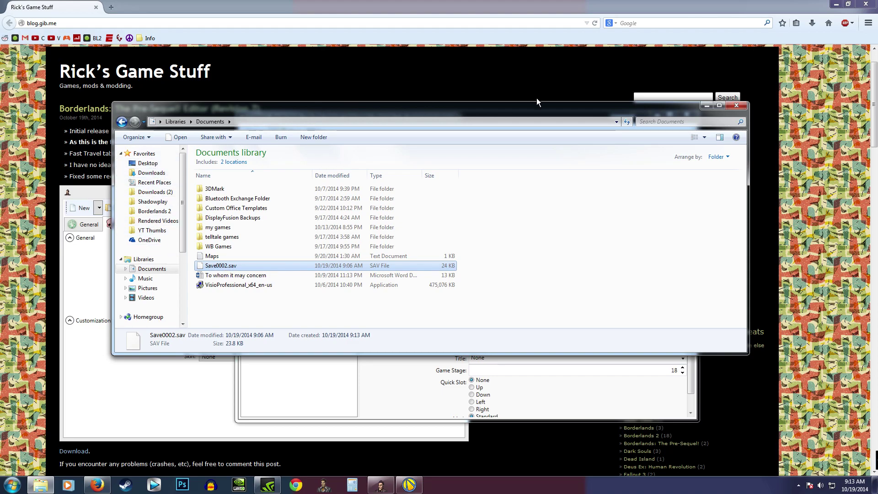
{"action": "left_click", "coordinate": [732, 106]}
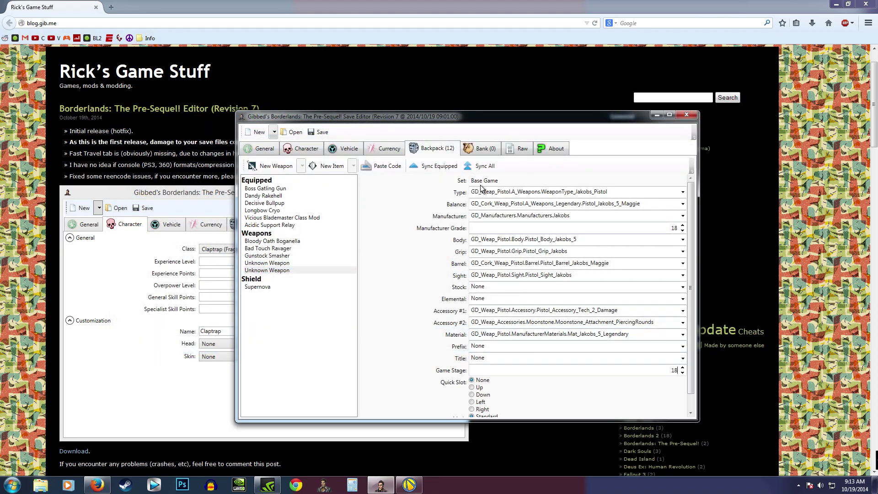
Step: Save the edited character over Save0002.sav in the game's SaveData folder
{"action": "left_click", "coordinate": [313, 132]}
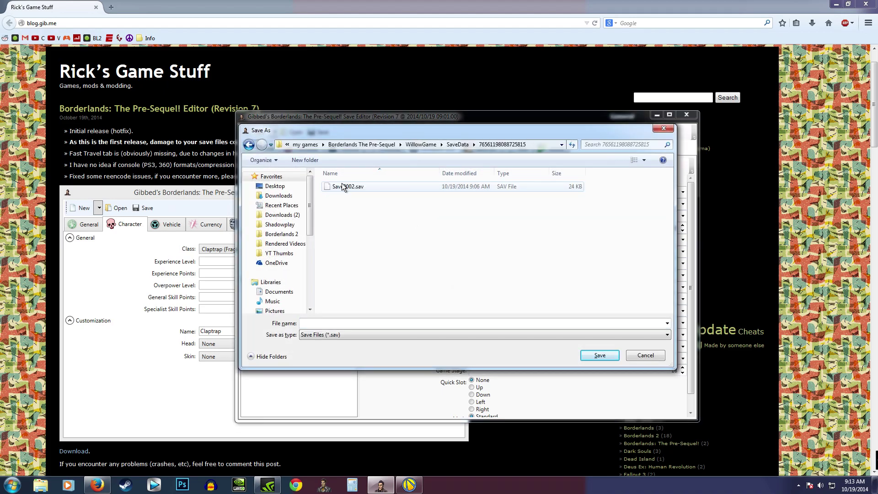
{"action": "double_click", "coordinate": [343, 187]}
{"action": "left_click", "coordinate": [475, 280]}
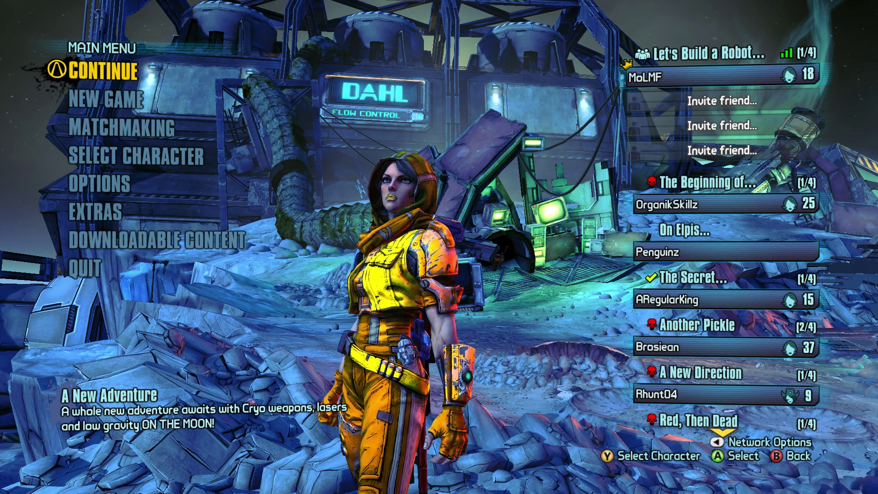
Step: In Borderlands: The Pre-Sequel, load the level 18 Gladiator Athena and continue her game
{"action": "key", "text": "y"}
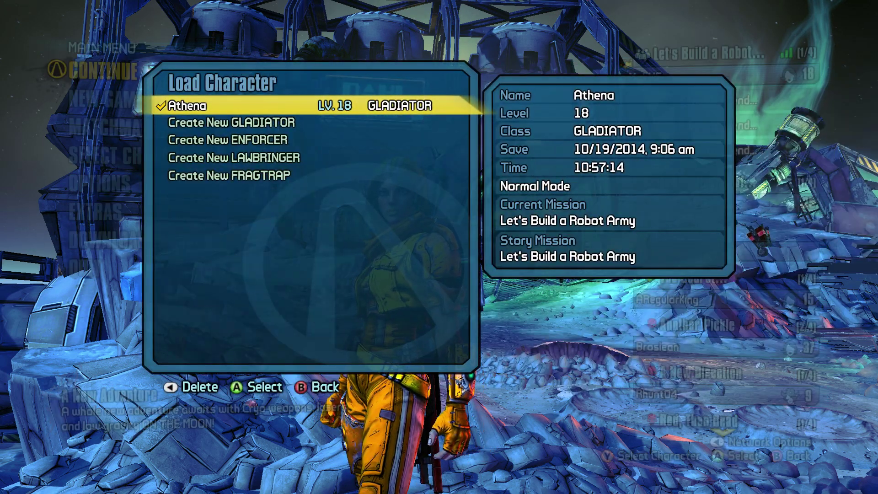
{"action": "key", "text": "Return"}
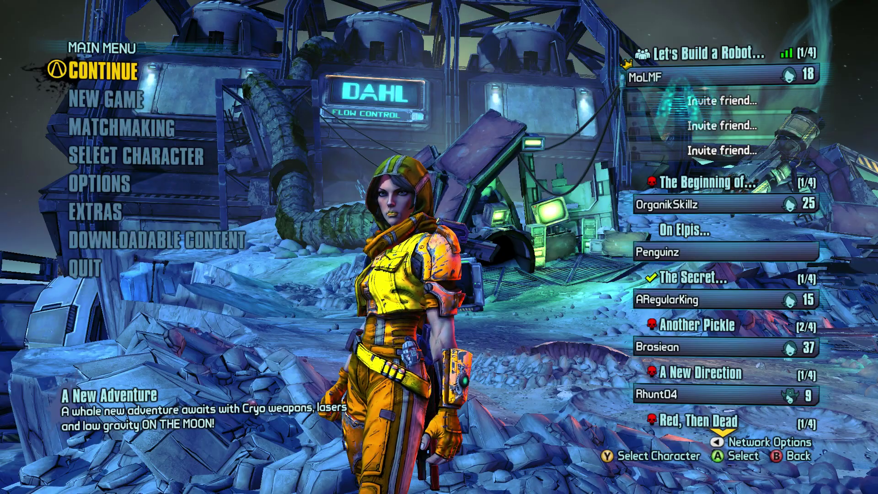
{"action": "key", "text": "Return"}
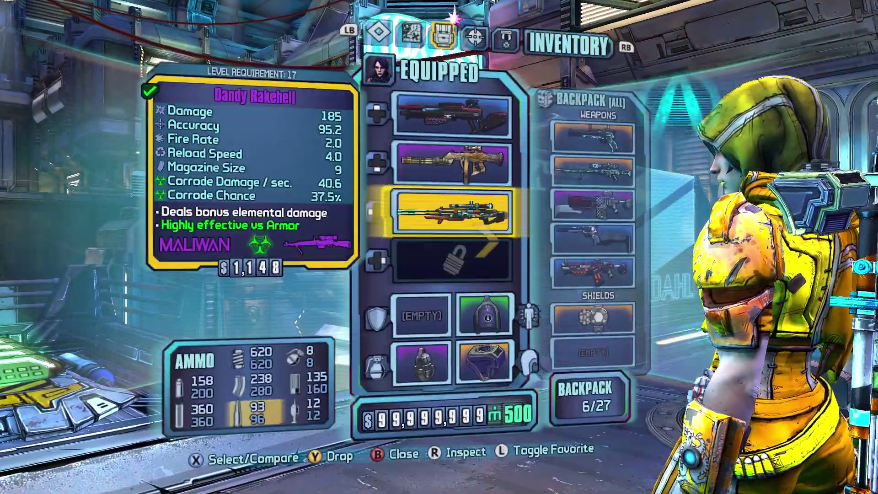
Step: Equip the Maggie pistol, the Skullmasher sniper rifle and the Supernova shield from the backpack
{"action": "key", "text": "Down"}
{"action": "key", "text": "Down"}
{"action": "key", "text": "Return"}
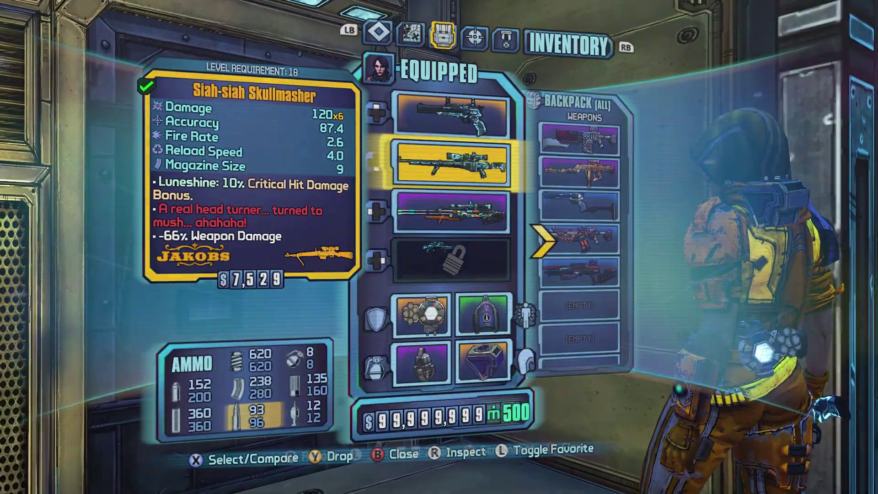
Step: Inspect the equipped Skullmasher sniper rifle's model and item card, and close the inventory
{"action": "key", "text": "r"}
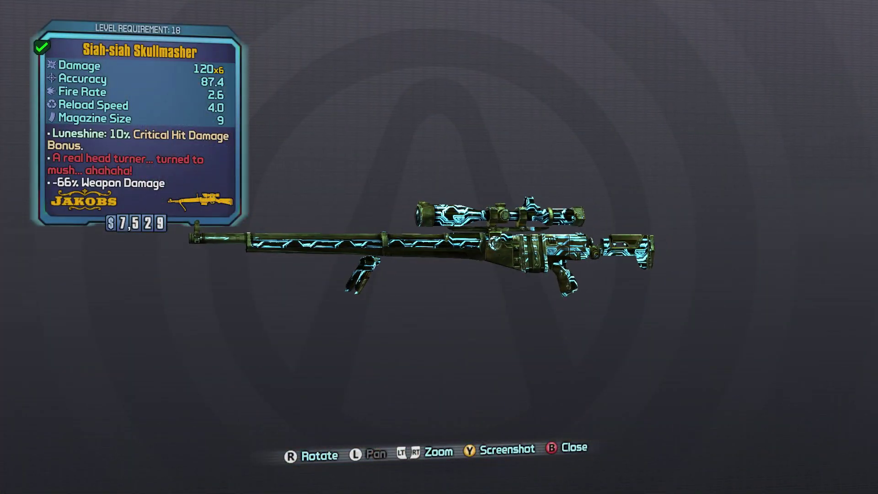
{"action": "key", "text": "Escape"}
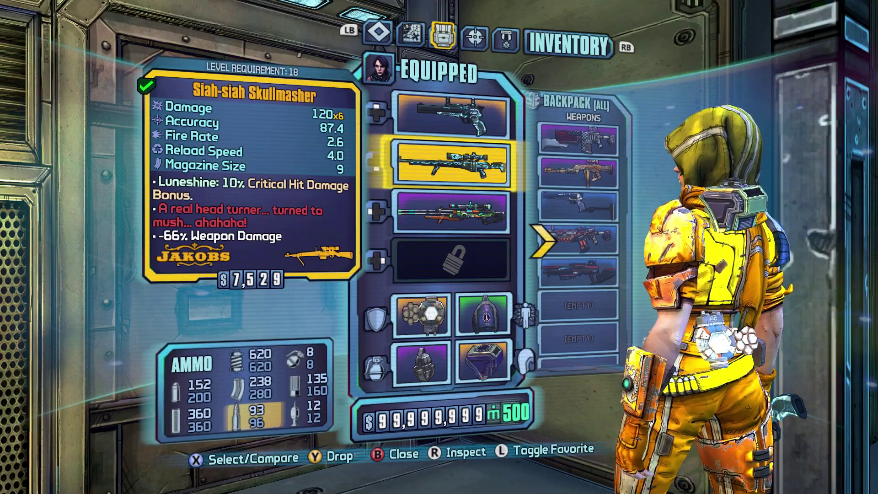
{"action": "key", "text": "Up"}
{"action": "key", "text": "Down"}
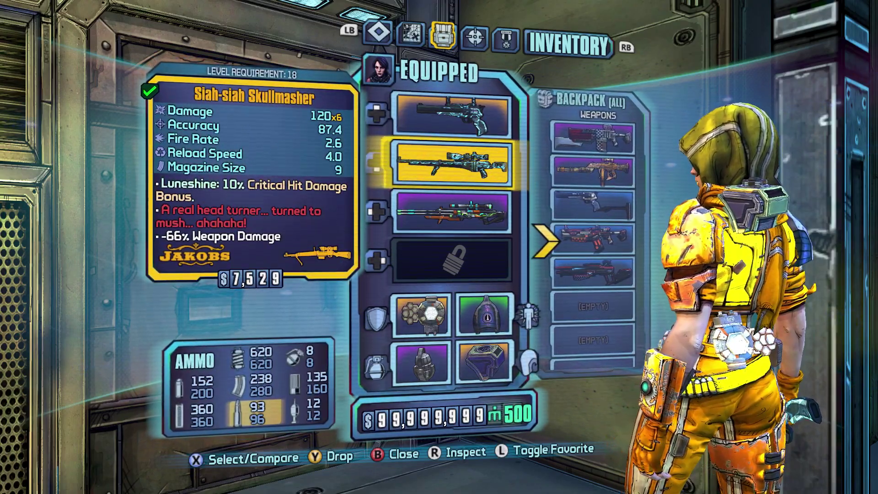
{"action": "key", "text": "Escape"}
Step: Reopen the inventory and compare the item cards of the equipped Maggie pistol and Skullmasher sniper rifle
{"action": "key", "text": "i"}
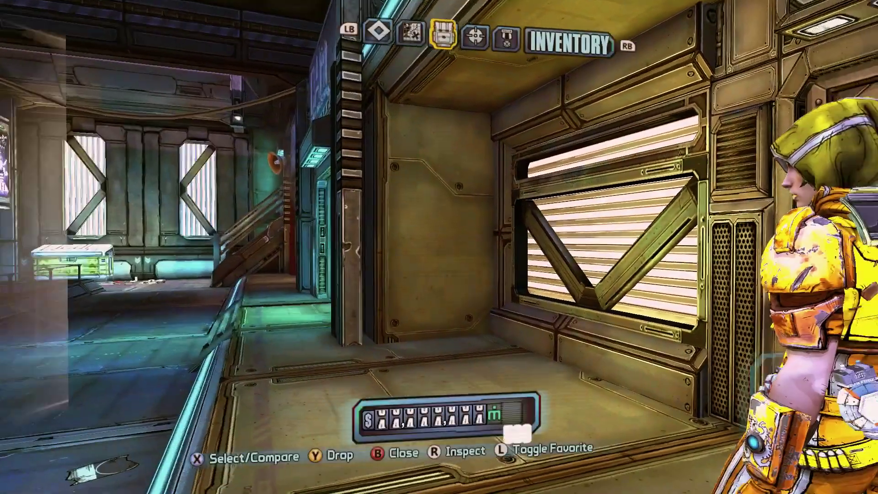
{"action": "key", "text": "Down"}
{"action": "key", "text": "Up"}
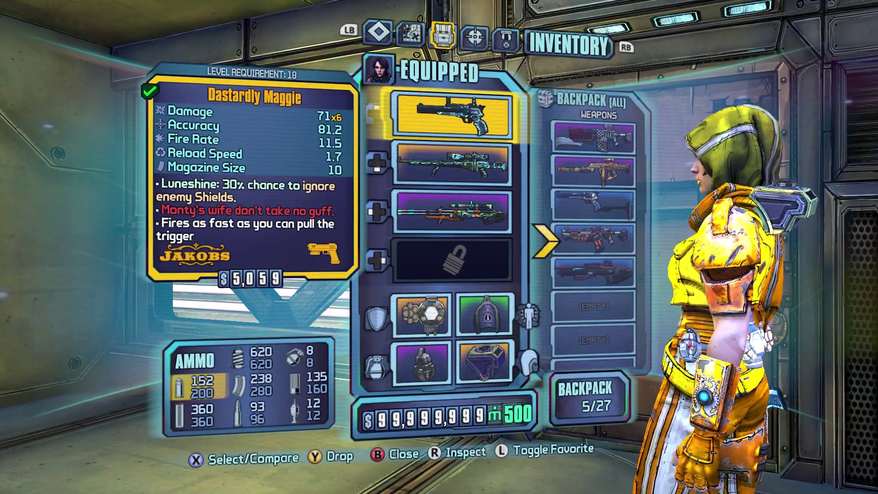
{"action": "key", "text": "Down"}
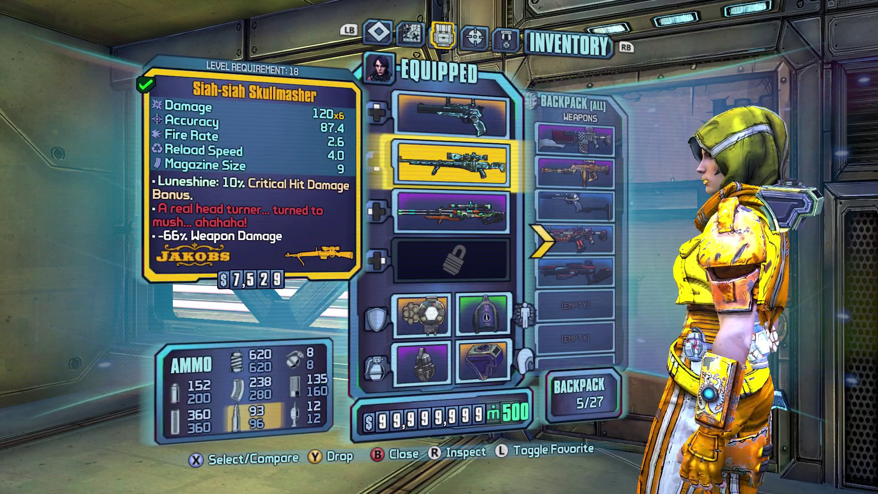
{"action": "key", "text": "Up"}
{"action": "key", "text": "Down"}
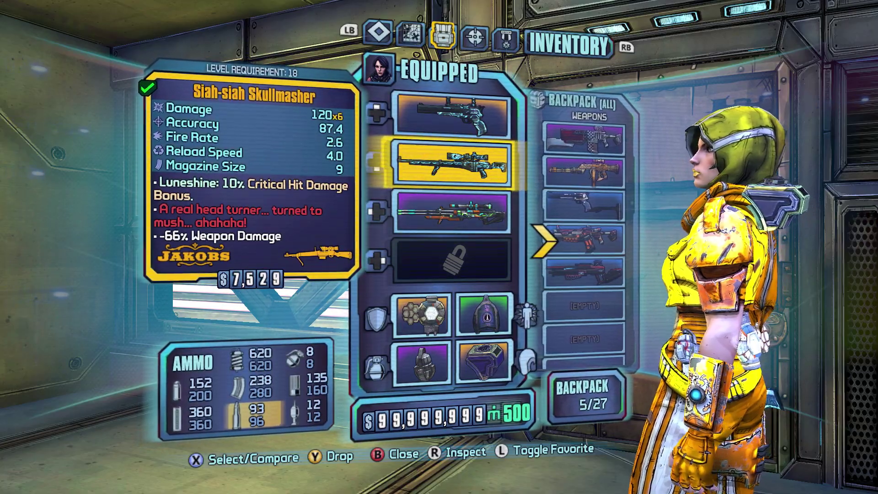
{"action": "key", "text": "Escape"}
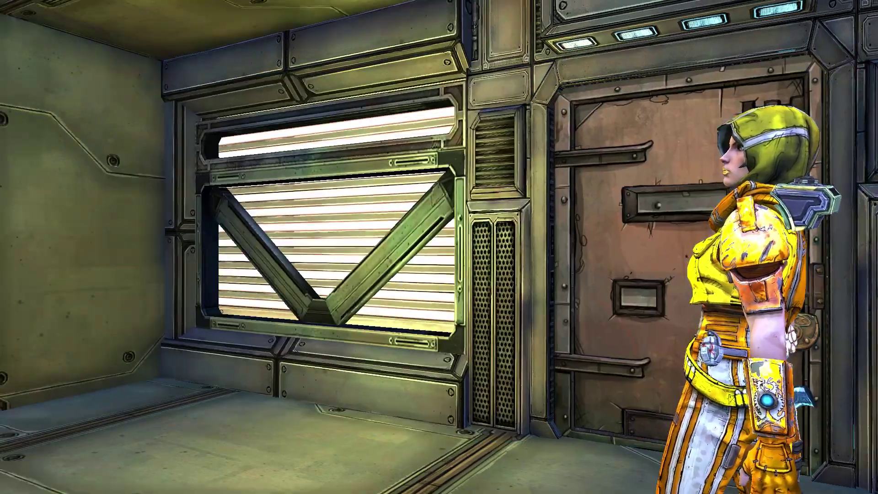
Step: Open the moonstone upgrade vendor and look through the storage deck upgrades on offer
{"action": "key", "text": "e"}
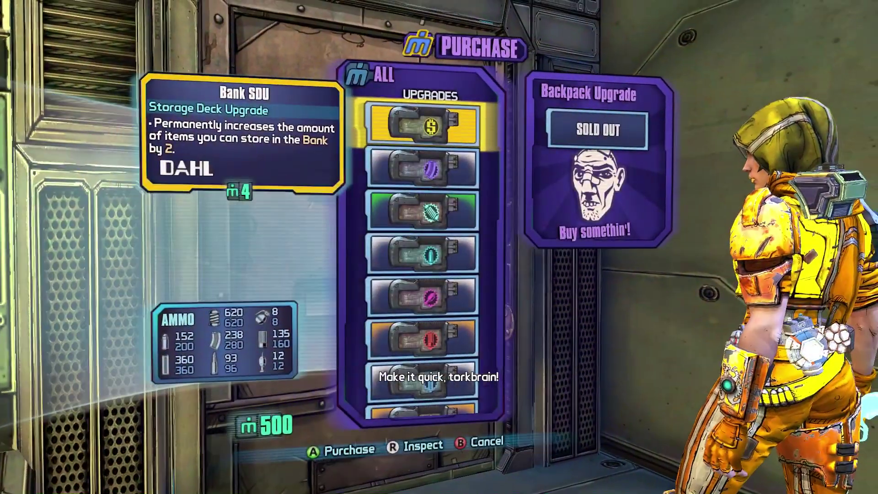
{"action": "key", "text": "Down"}
{"action": "key", "text": "Down"}
{"action": "key", "text": "Down"}
{"action": "key", "text": "Down"}
{"action": "key", "text": "Down"}
{"action": "key", "text": "Up"}
{"action": "key", "text": "Up"}
{"action": "key", "text": "Up"}
{"action": "key", "text": "Up"}
{"action": "key", "text": "Up"}
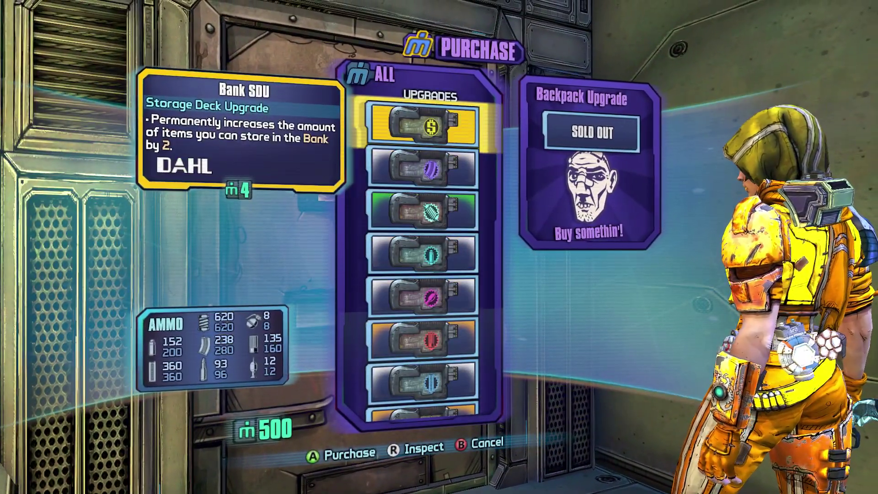
Step: Purchase every bank and ammo storage deck upgrade with moonstones until the stock is sold out, and leave the vendor
{"action": "key", "text": "Return"}
{"action": "key", "text": "Return"}
{"action": "key", "text": "Return"}
{"action": "key", "text": "Return"}
{"action": "key", "text": "Return"}
{"action": "key", "text": "Return"}
{"action": "key", "text": "Return"}
{"action": "key", "text": "Return"}
{"action": "key", "text": "Return"}
{"action": "key", "text": "Return"}
{"action": "key", "text": "Return"}
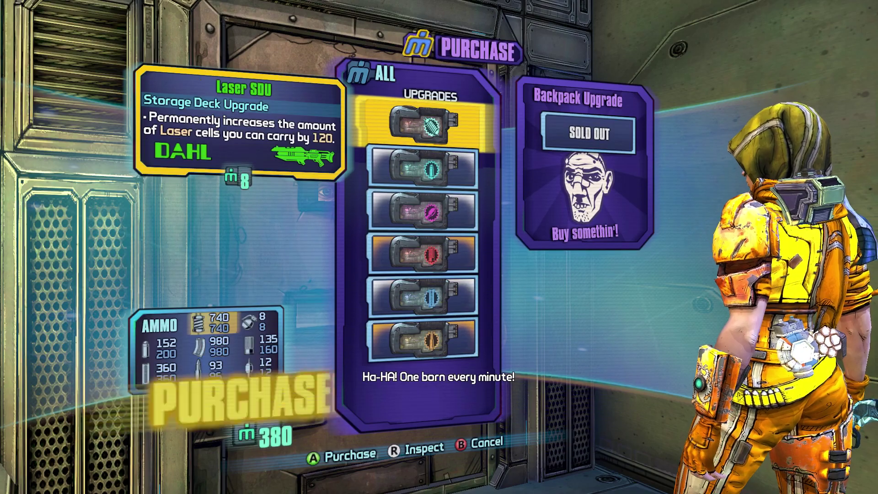
{"action": "key", "text": "Return"}
{"action": "key", "text": "Return"}
{"action": "key", "text": "Return"}
{"action": "key", "text": "Return"}
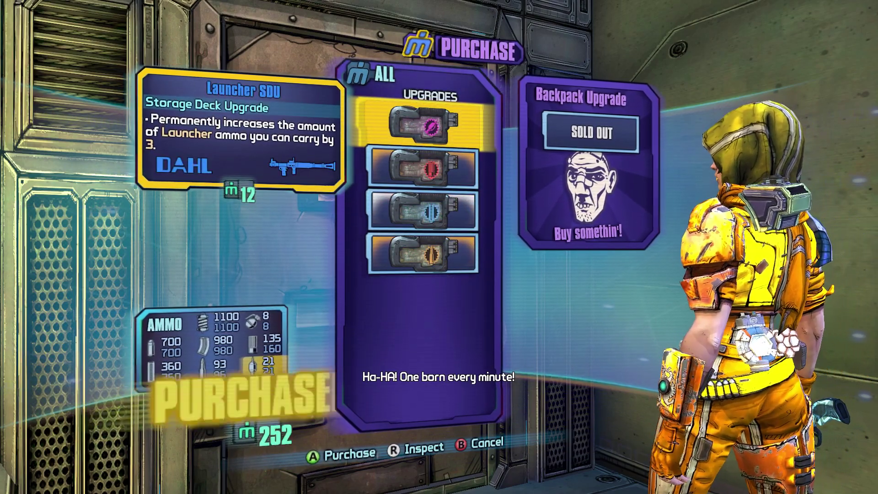
{"action": "key", "text": "Return"}
{"action": "key", "text": "Return"}
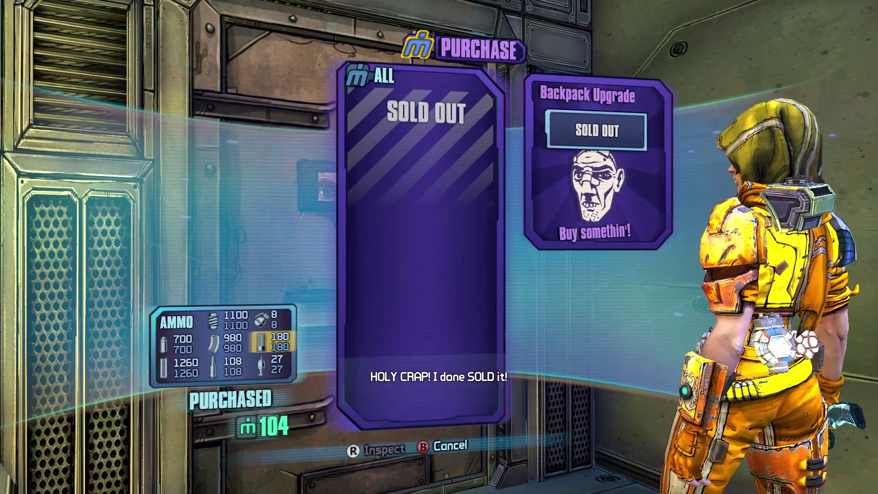
{"action": "key", "text": "Escape"}
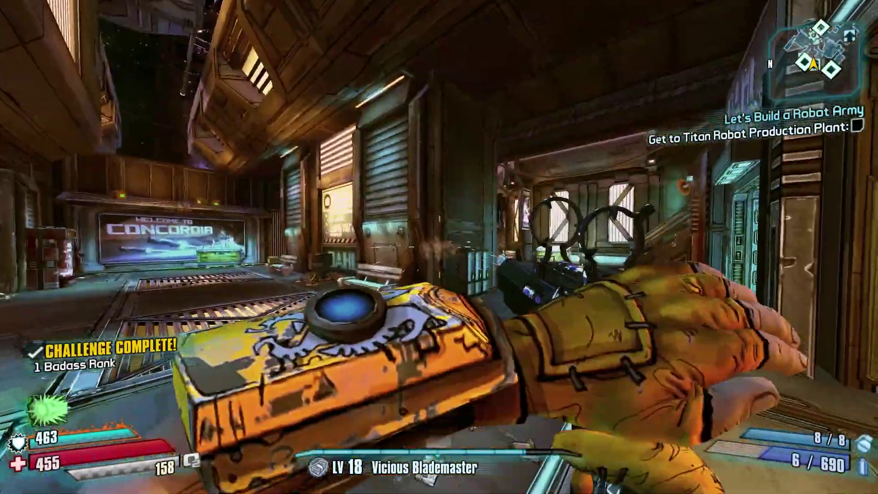
Step: Open the character menu and review the Badass Rank page and the Gun Kata and Blood Rush skills in the Xiphos tree
{"action": "key", "text": "i"}
{"action": "key", "text": "e"}
{"action": "key", "text": "q"}
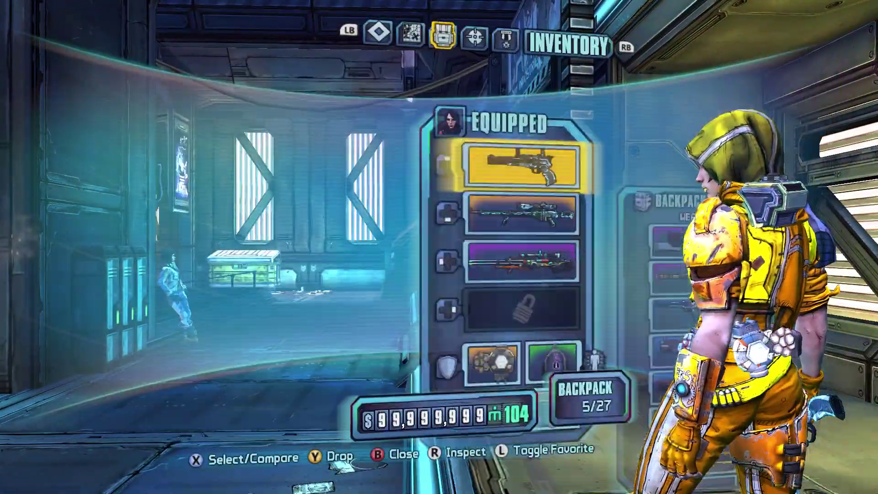
{"action": "key", "text": "e"}
{"action": "key", "text": "e"}
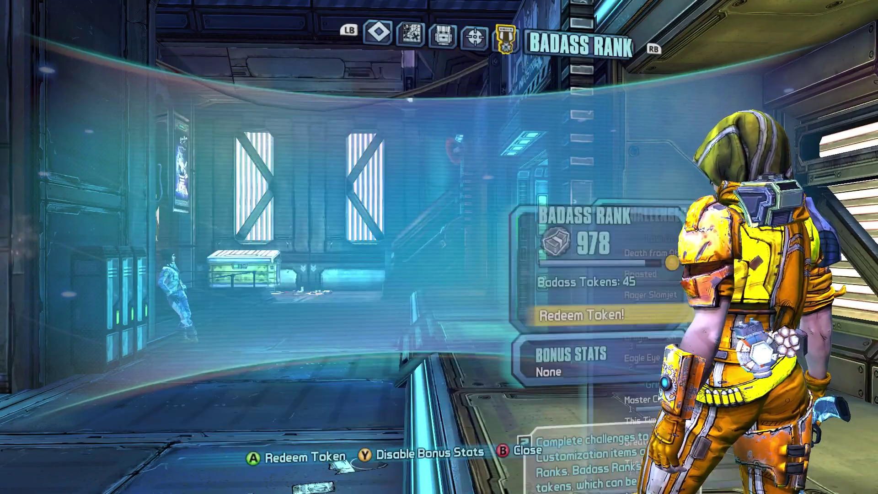
{"action": "key", "text": "q"}
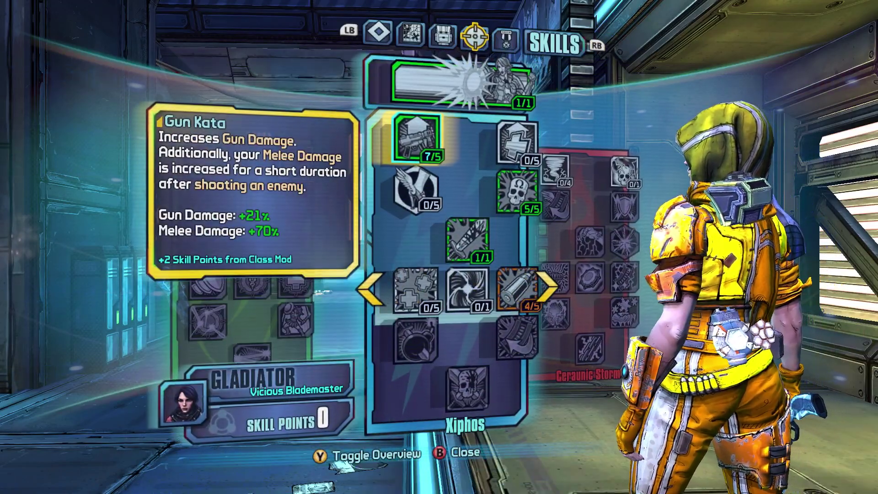
{"action": "key", "text": "Right"}
{"action": "key", "text": "Right"}
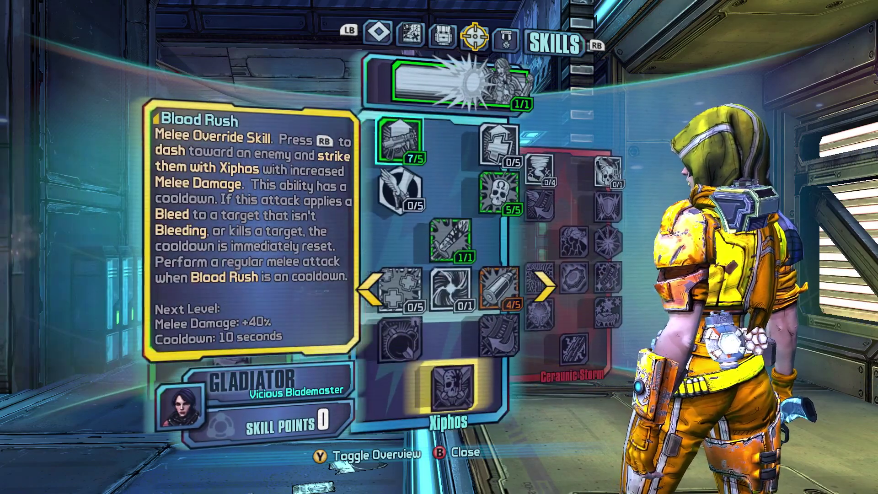
Step: Check the equipped Dandy Rakehell sniper rifle's item card and the overview of all three skill trees, and close the menu
{"action": "key", "text": "q"}
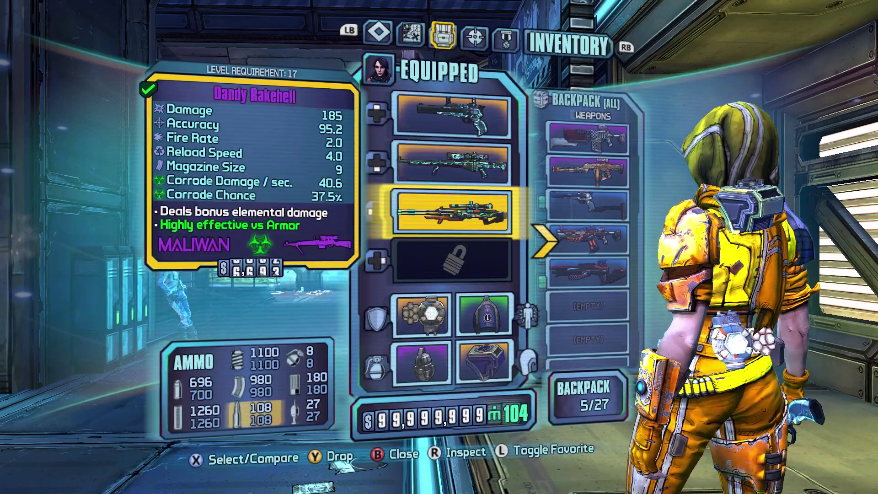
{"action": "key", "text": "Down"}
{"action": "key", "text": "Down"}
{"action": "key", "text": "Down"}
{"action": "key", "text": "Down"}
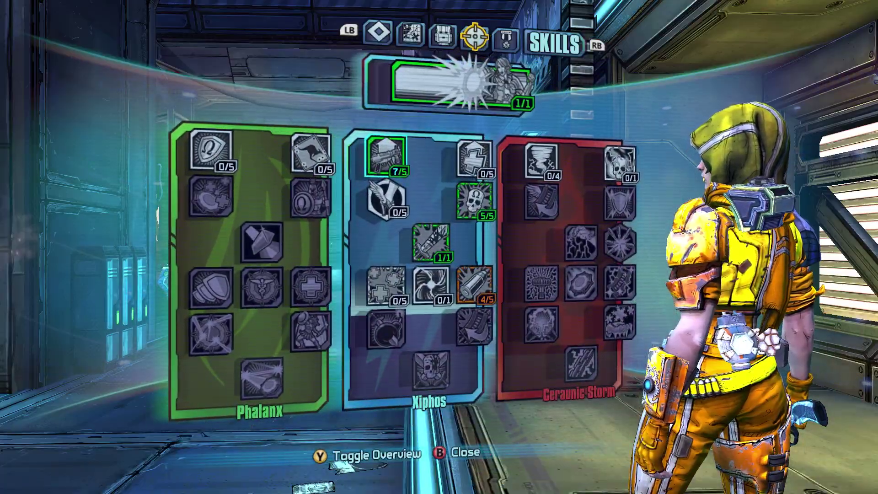
{"action": "key", "text": "Escape"}
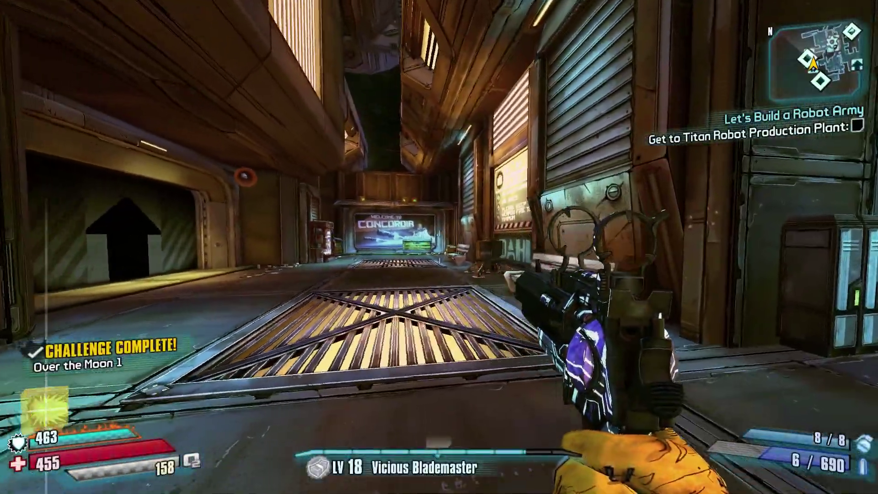
Step: Run through Concordia while firing and reloading the Maggie pistol, up to the main street beside the bullets vending machine
{"action": "key", "text": "w"}
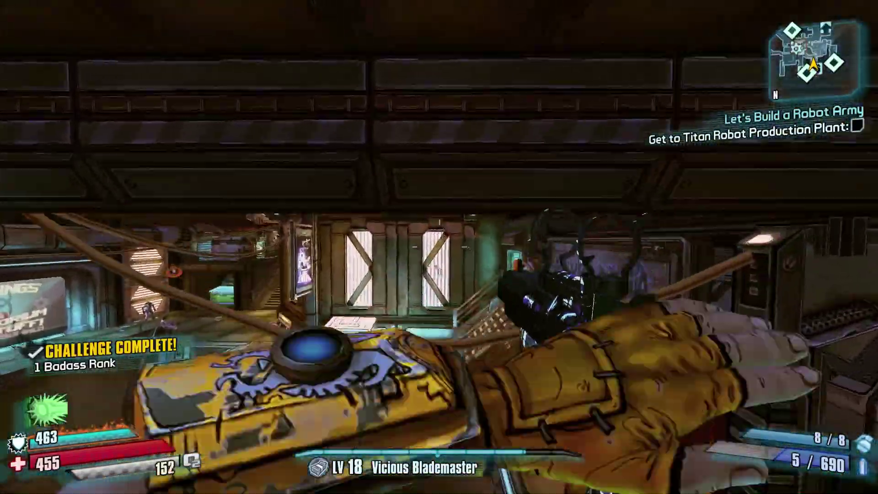
{"action": "key", "text": "w"}
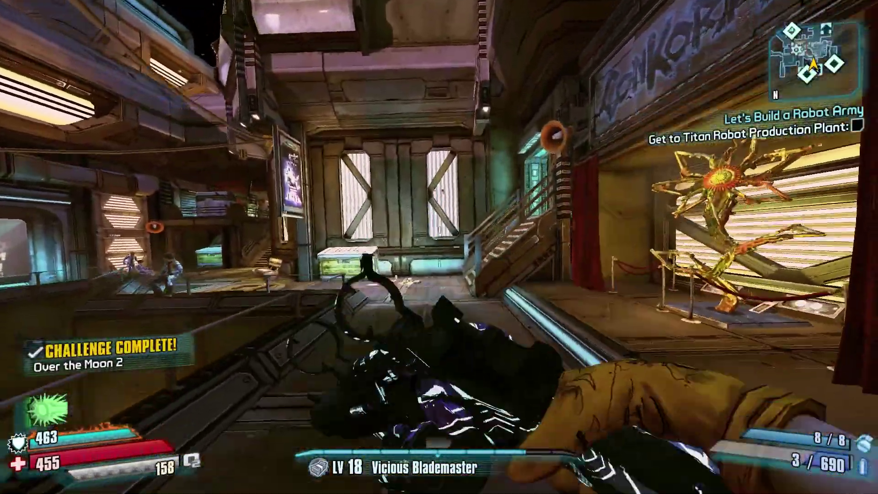
{"action": "key", "text": "w"}
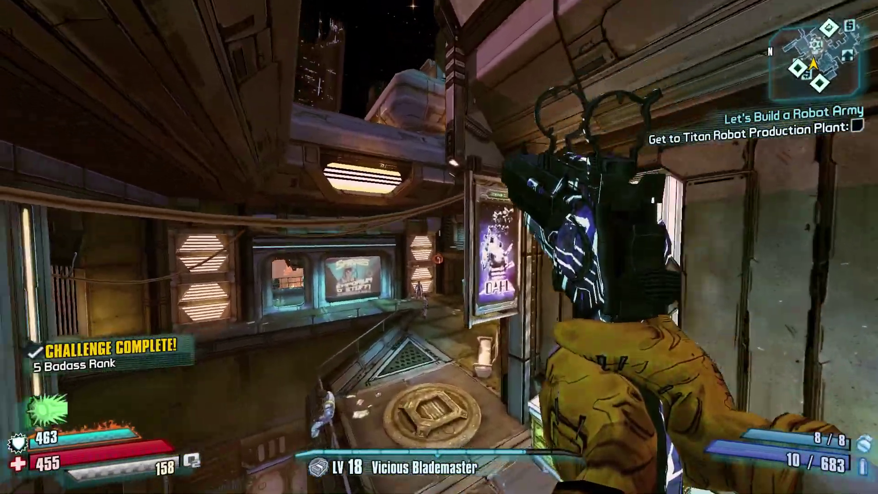
{"action": "key", "text": "w"}
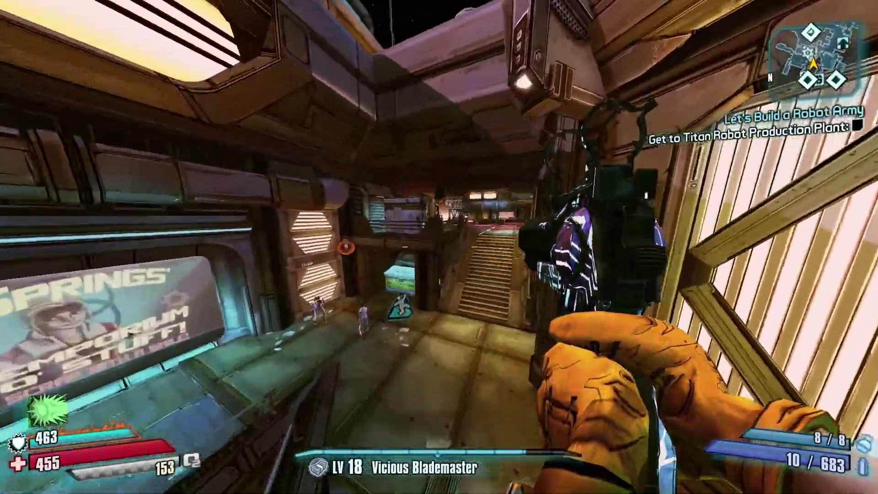
{"action": "key", "text": "w"}
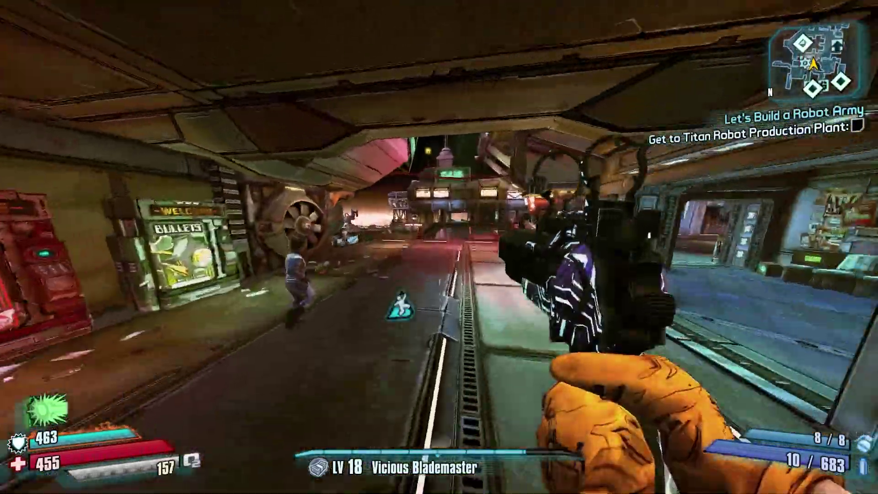
{"action": "key", "text": "w"}
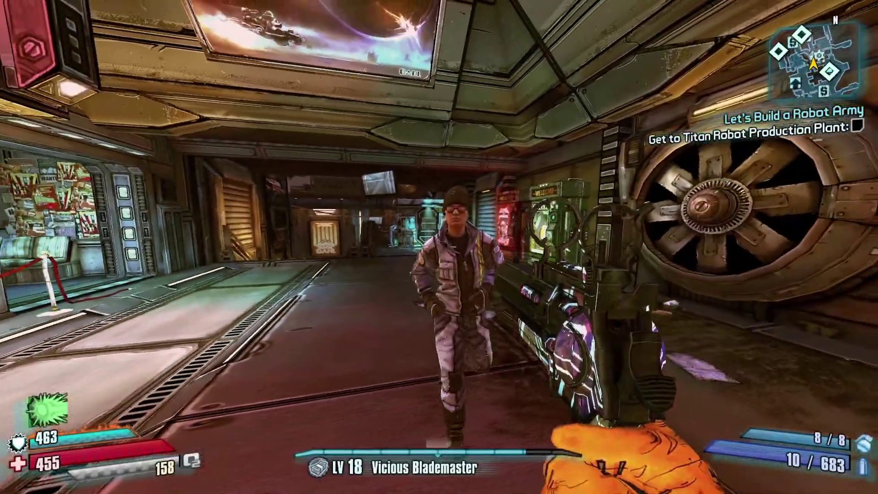
Step: Fire the Maggie pistol once more and cross Concordia's upper walkways to the front of Springs' Emporium O' Stuff
{"action": "key", "text": "v"}
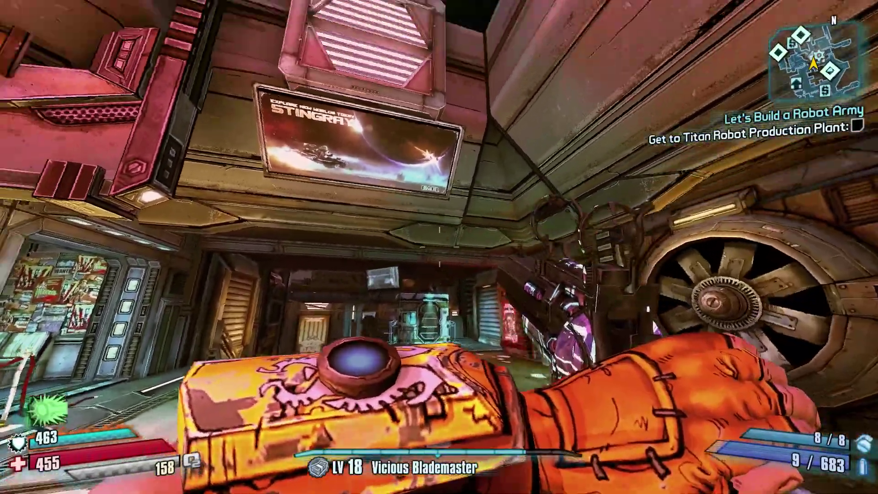
{"action": "key", "text": "w"}
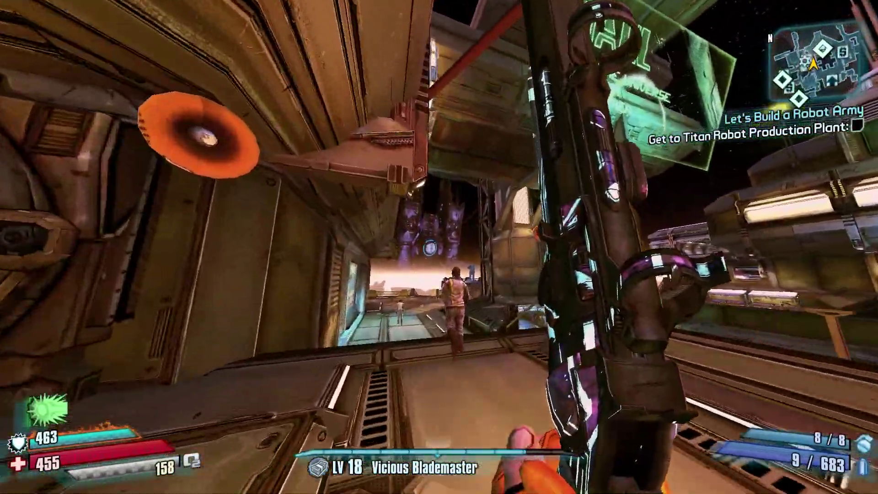
{"action": "key", "text": "w"}
{"action": "key", "text": "v"}
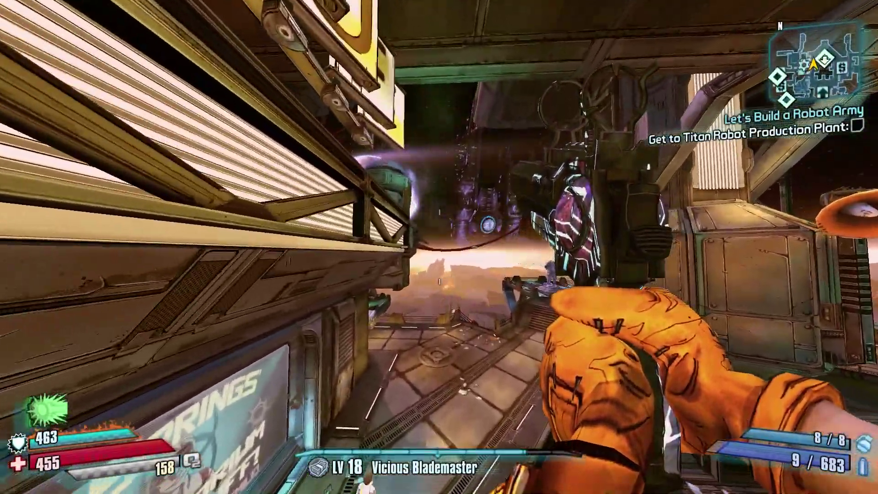
{"action": "key", "text": "w"}
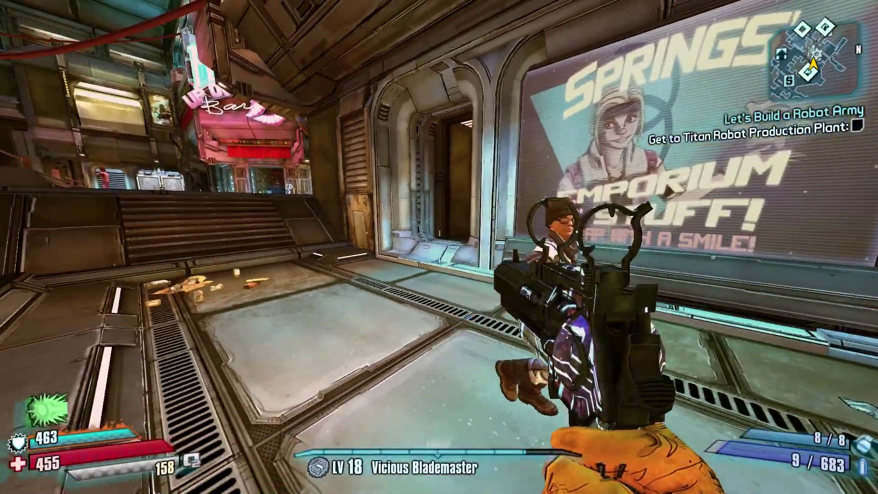
{"action": "key", "text": "w"}
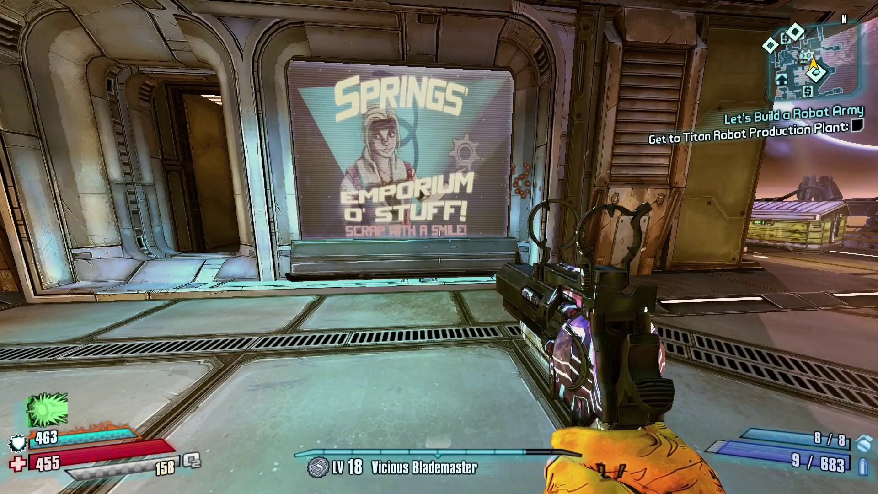